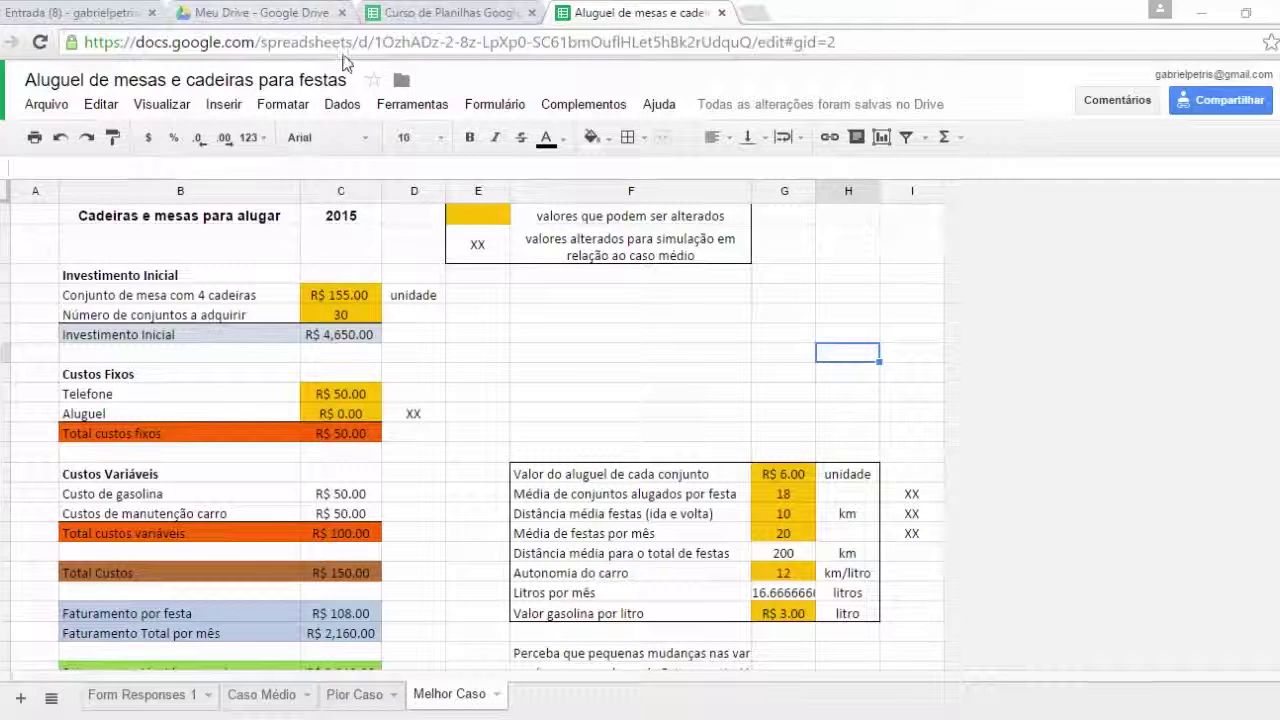
{"action": "left_click", "coordinate": [224, 106]}
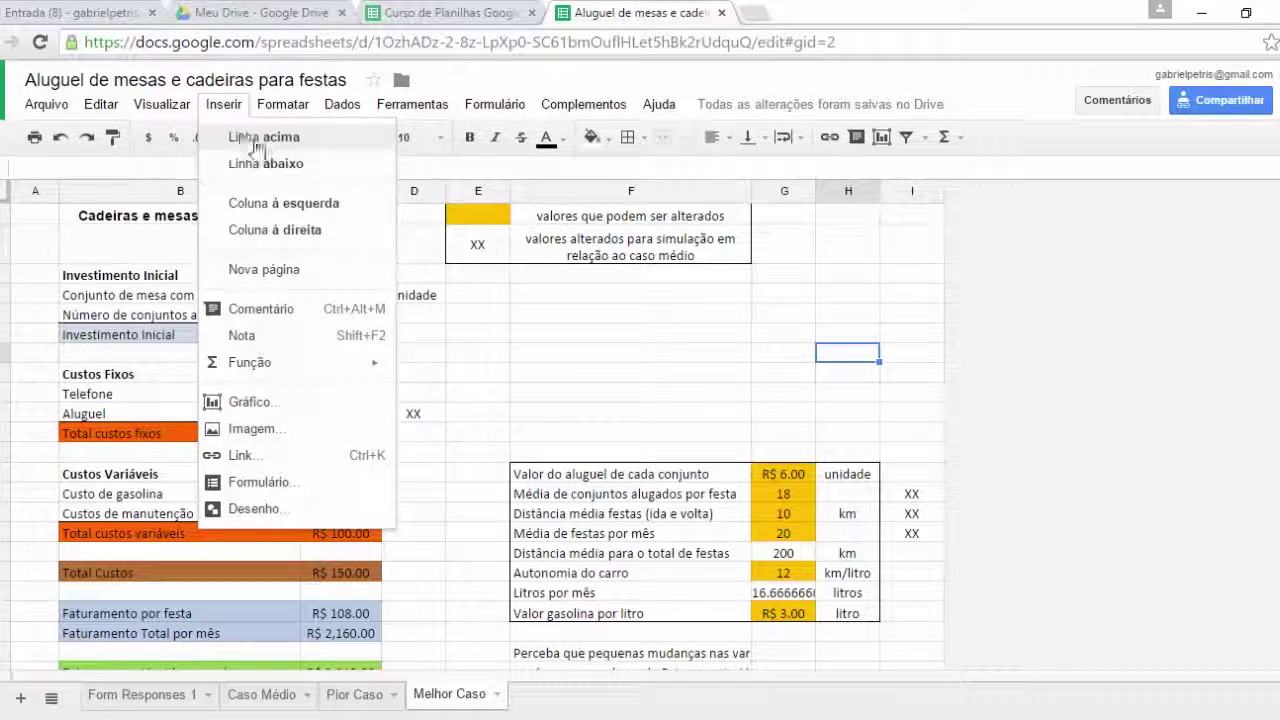
{"action": "left_click", "coordinate": [579, 320]}
{"action": "left_click", "coordinate": [575, 337]}
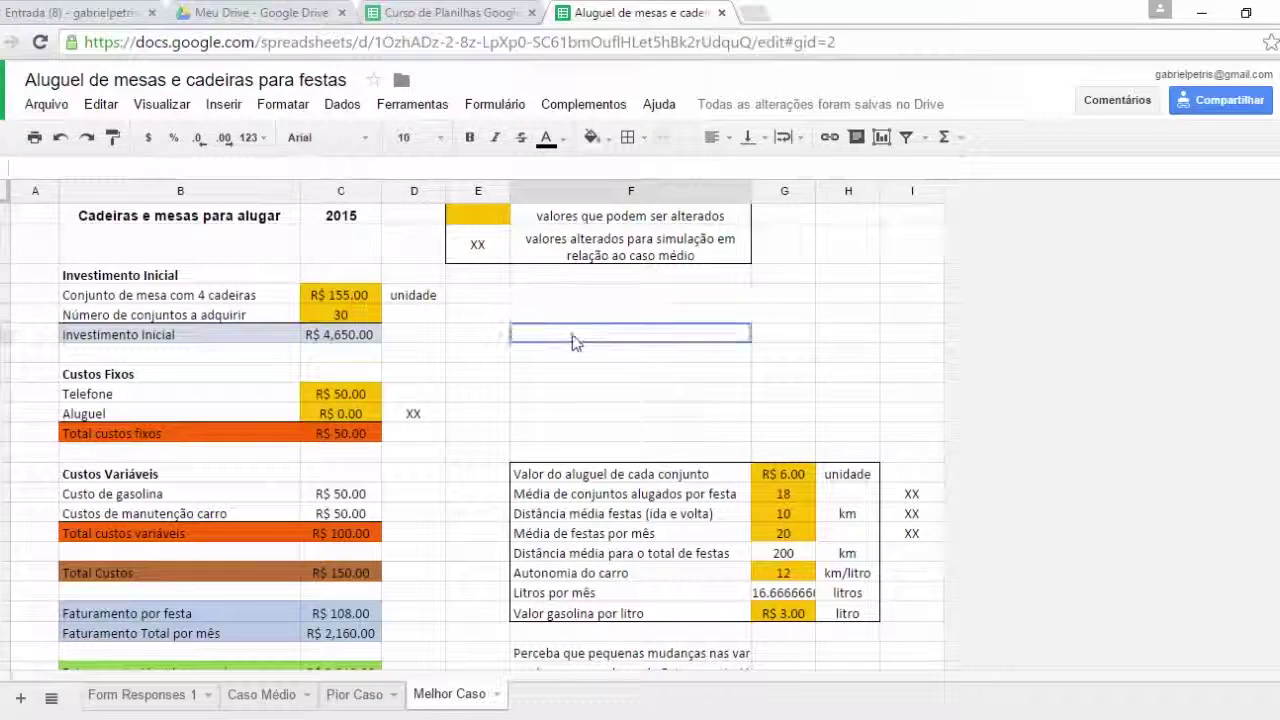
{"action": "left_click", "coordinate": [560, 354]}
Insert one row above and one row below in the blank area between the Investimento Inicial total and Custos Fixos
{"action": "left_click", "coordinate": [484, 360]}
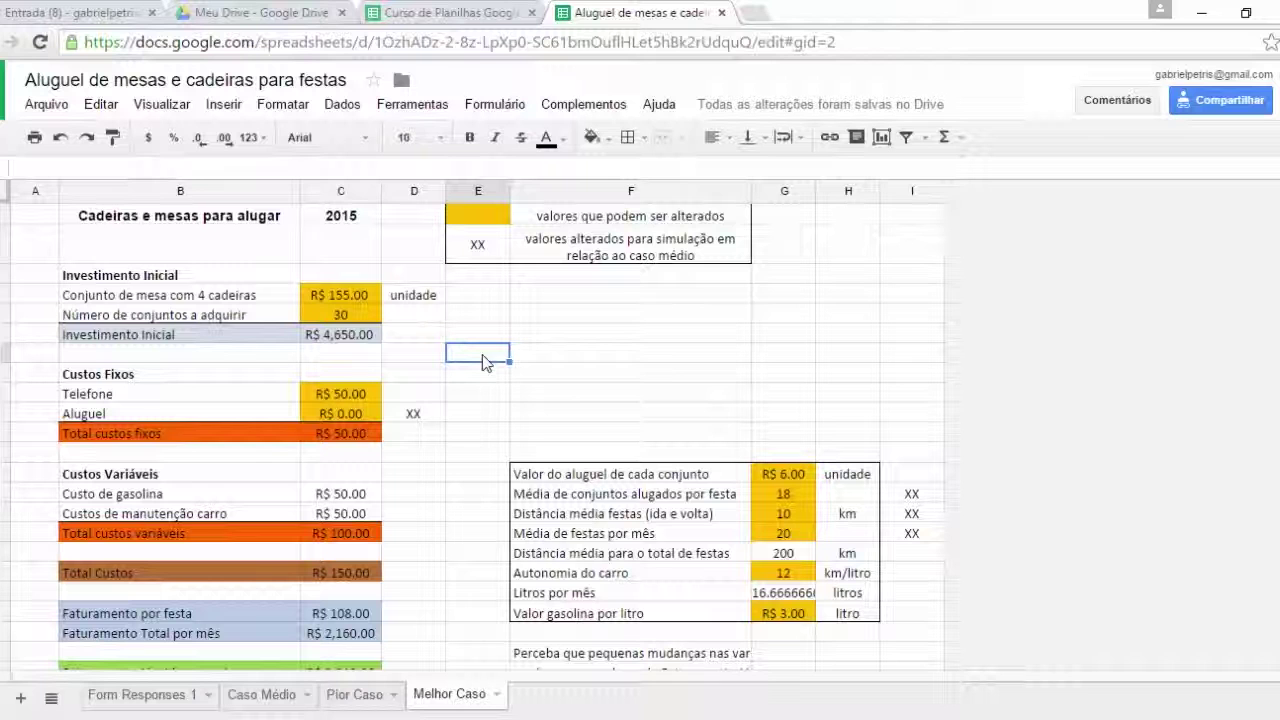
{"action": "left_click", "coordinate": [224, 104]}
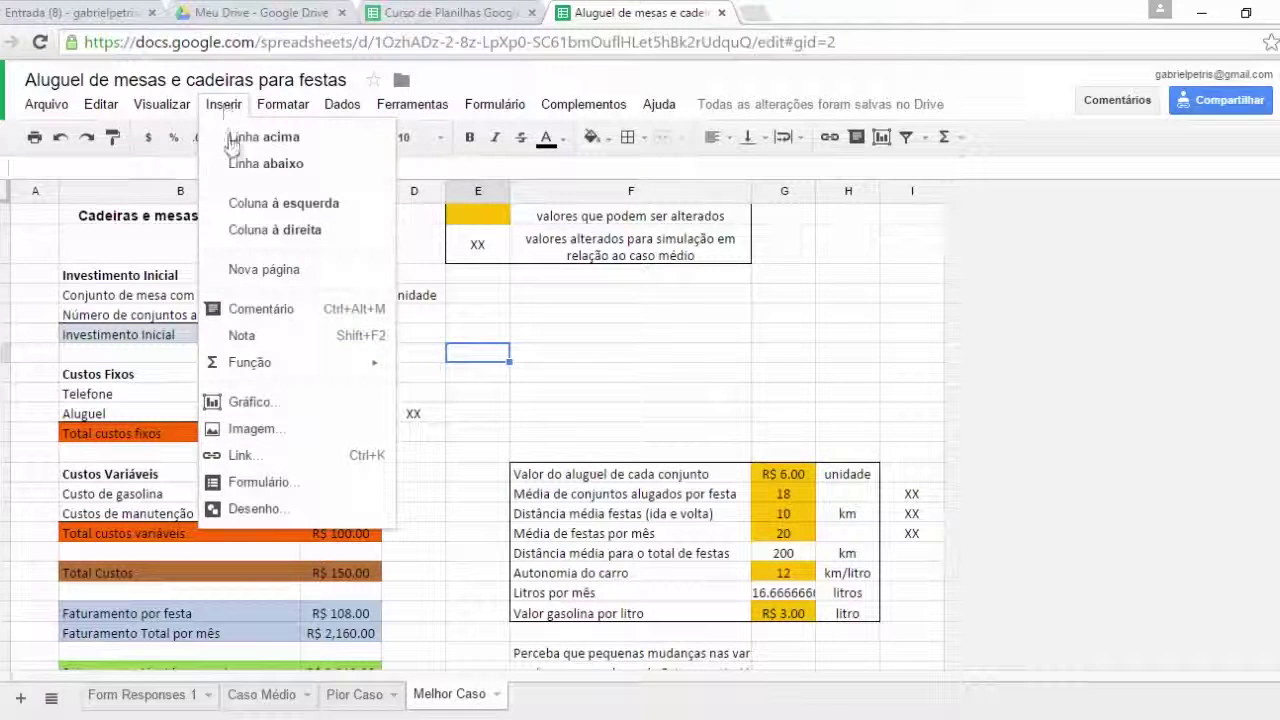
{"action": "left_click", "coordinate": [244, 146]}
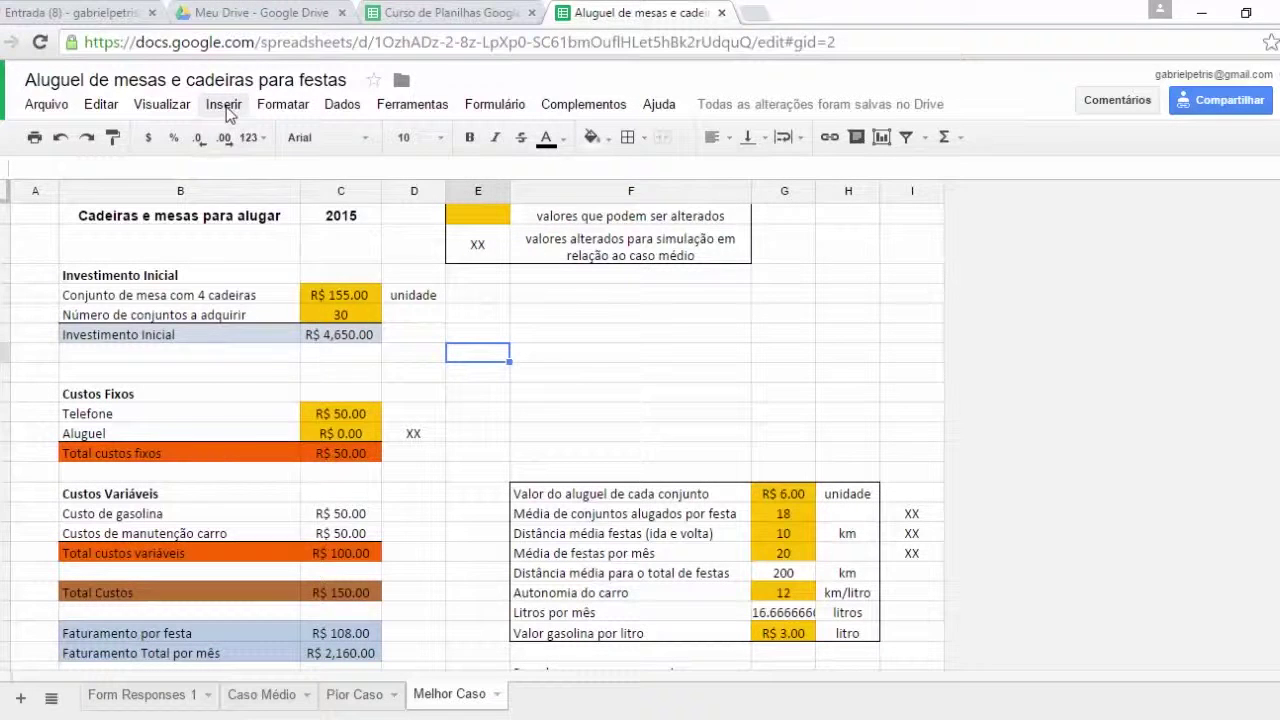
{"action": "left_click", "coordinate": [224, 104]}
{"action": "left_click", "coordinate": [254, 163]}
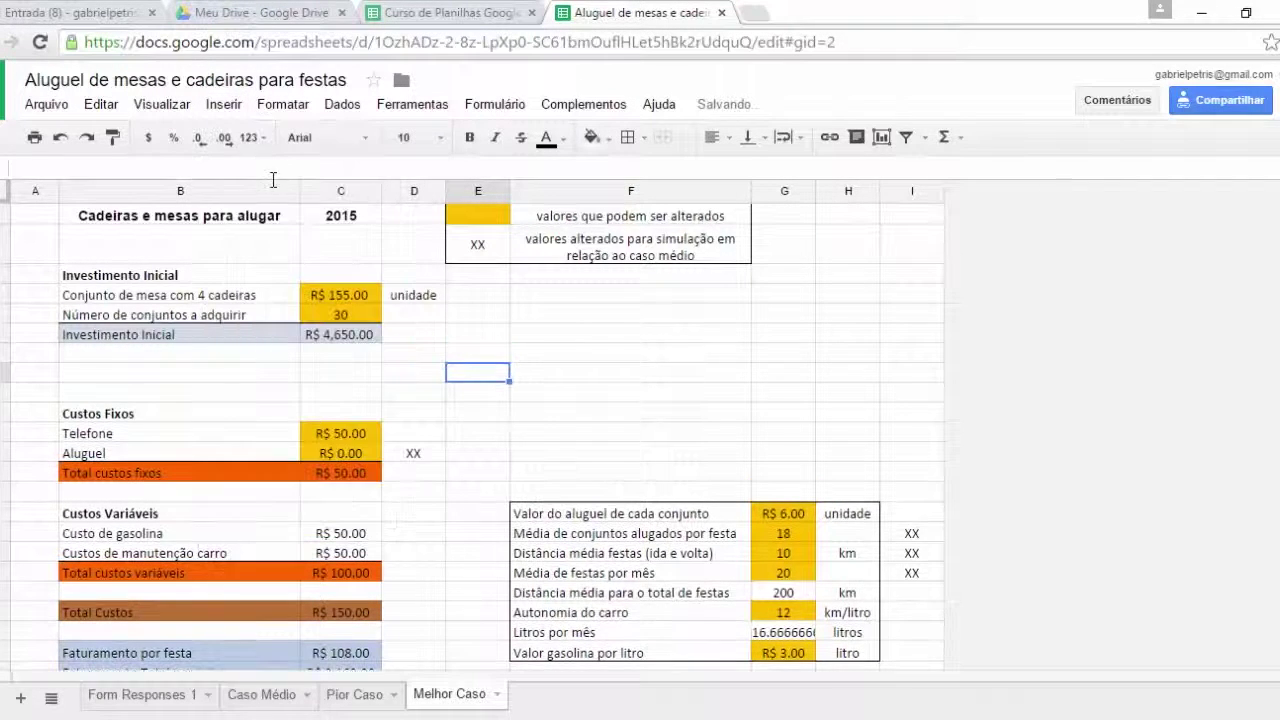
Insert a row above the "Conjunto de mesa com 4 cadeiras" row and a column to the left of column E
{"action": "left_click", "coordinate": [483, 295]}
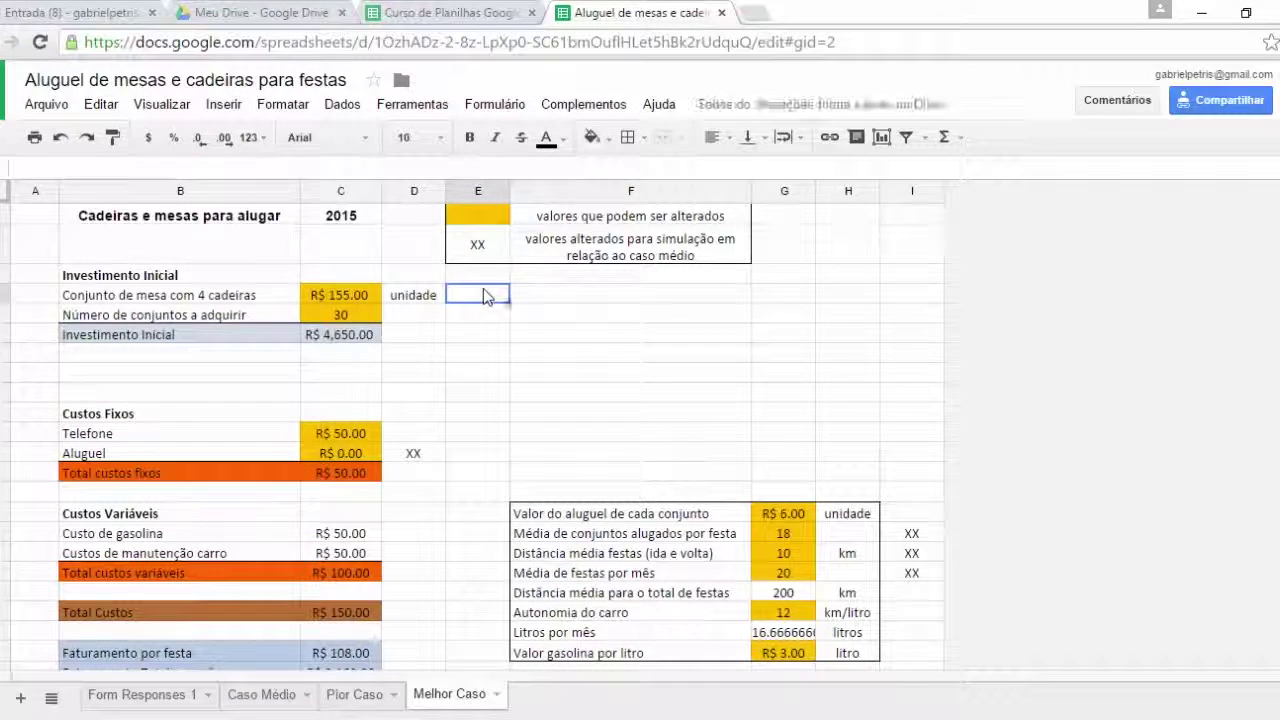
{"action": "left_click", "coordinate": [226, 106]}
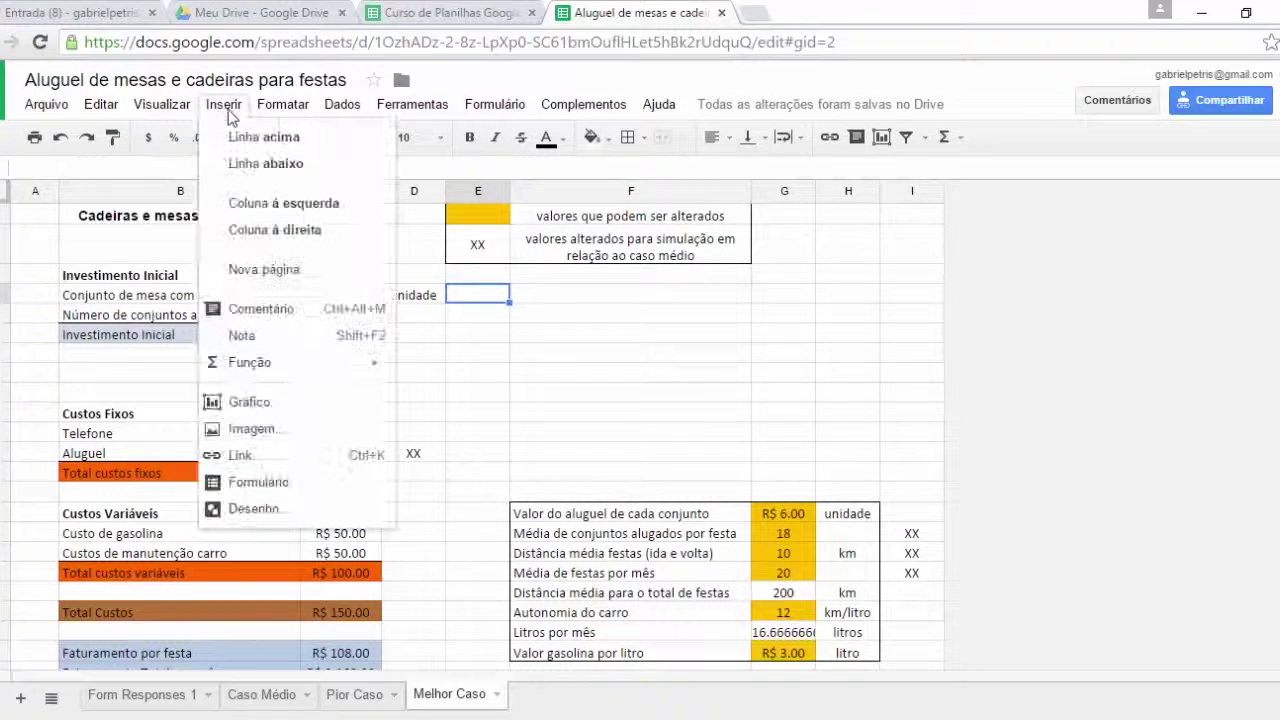
{"action": "left_click", "coordinate": [247, 142]}
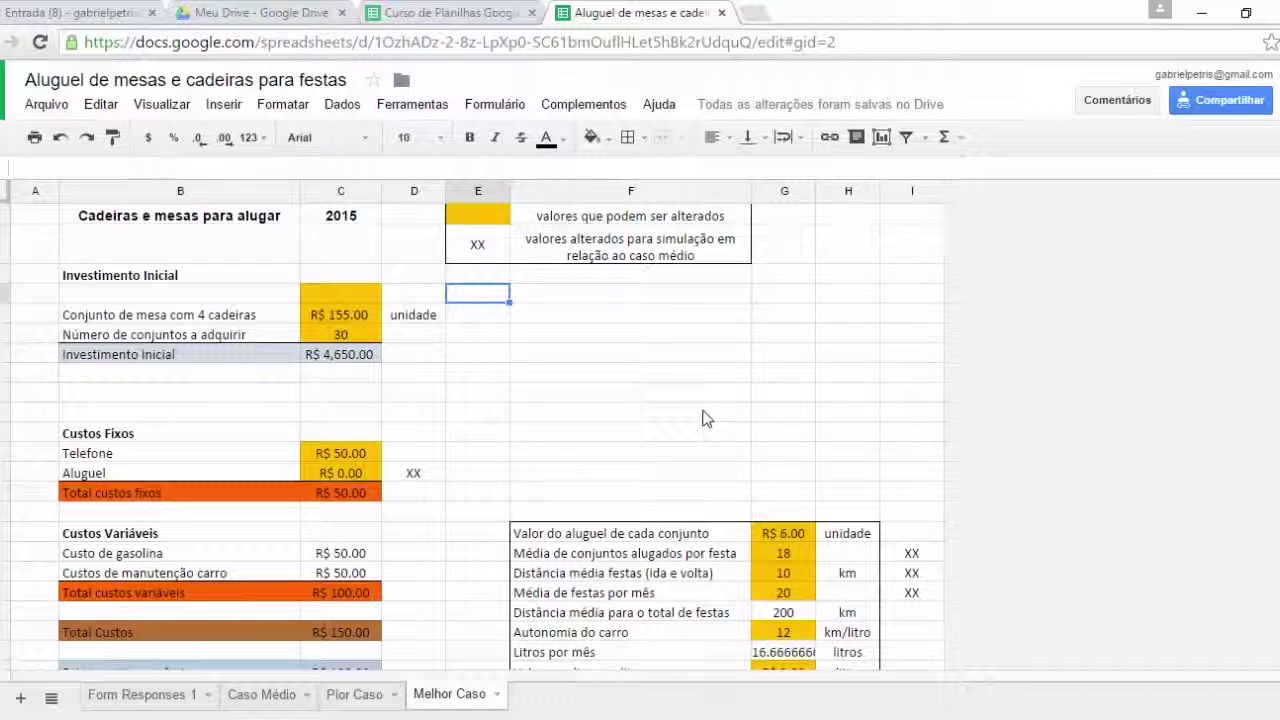
{"action": "left_click", "coordinate": [233, 108]}
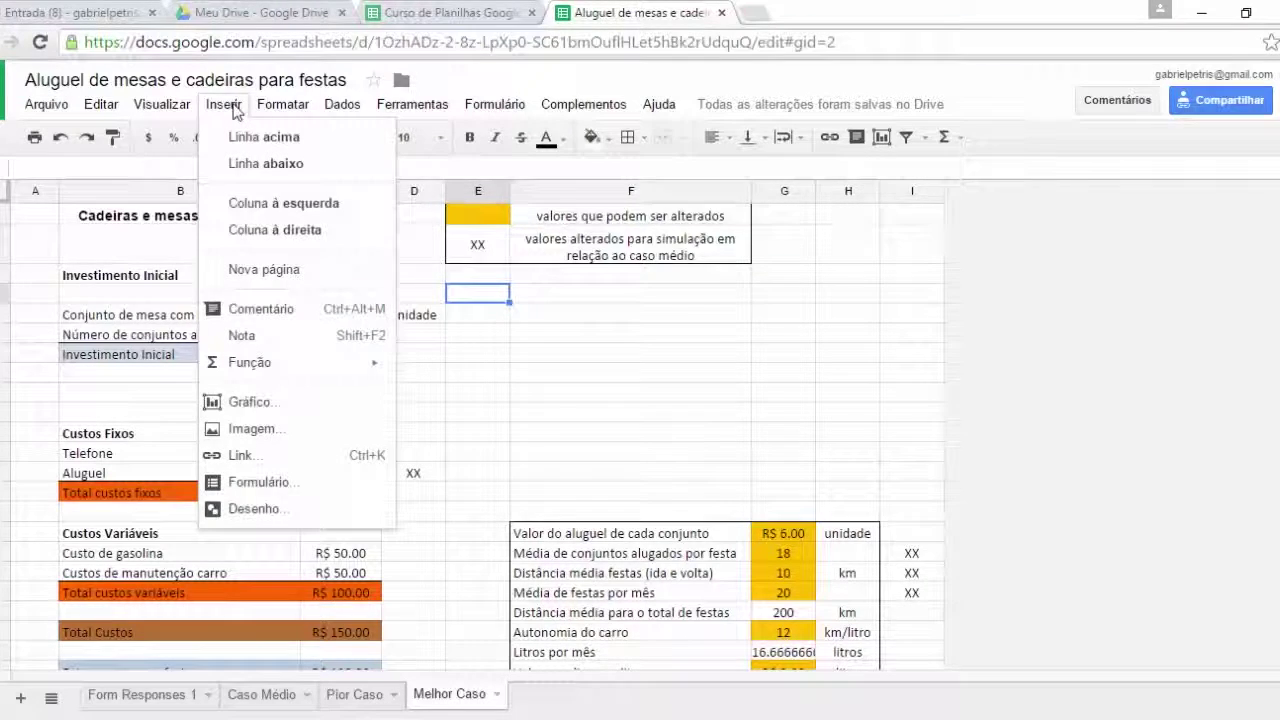
{"action": "left_click", "coordinate": [308, 206]}
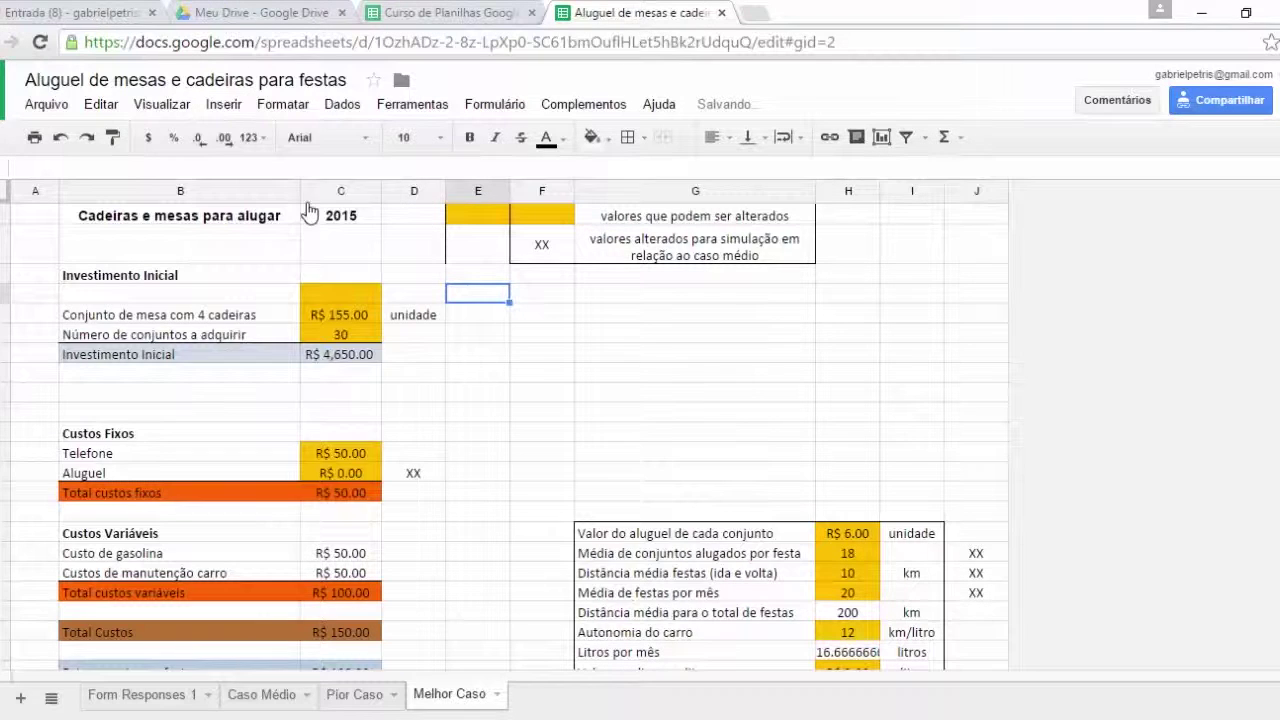
{"action": "left_click", "coordinate": [224, 104]}
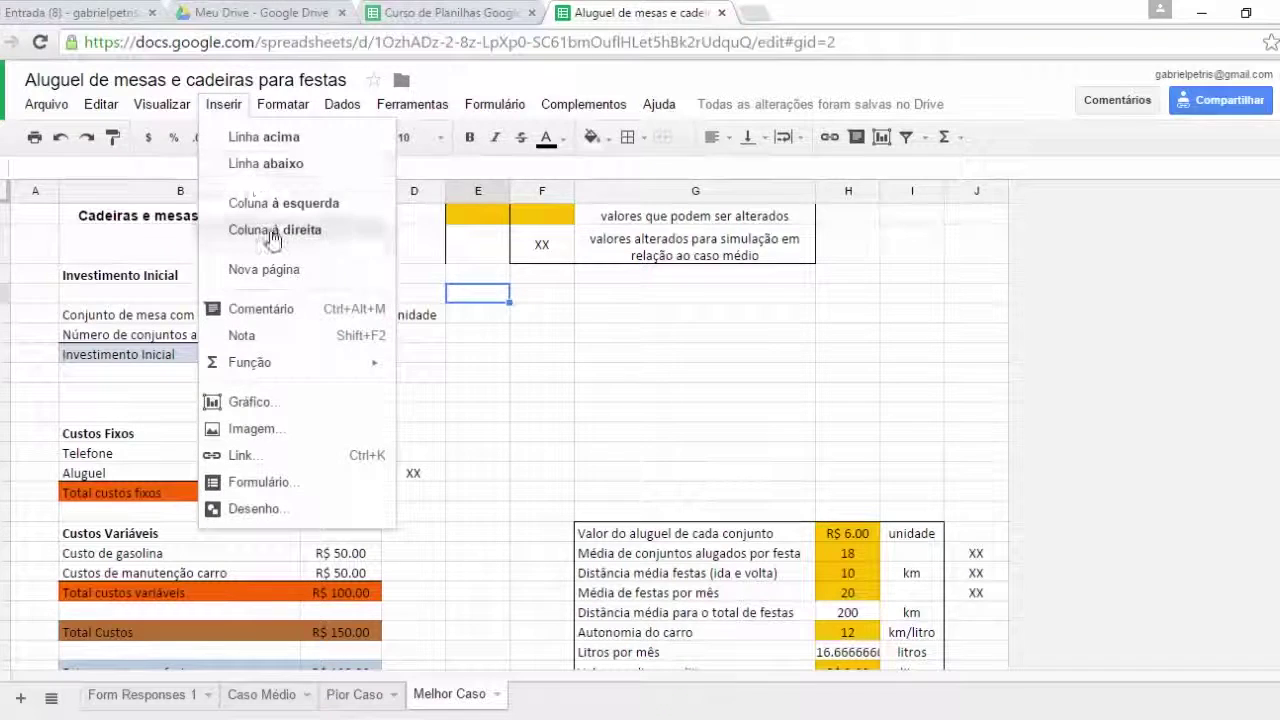
{"action": "left_click", "coordinate": [617, 392]}
{"action": "left_click", "coordinate": [224, 105]}
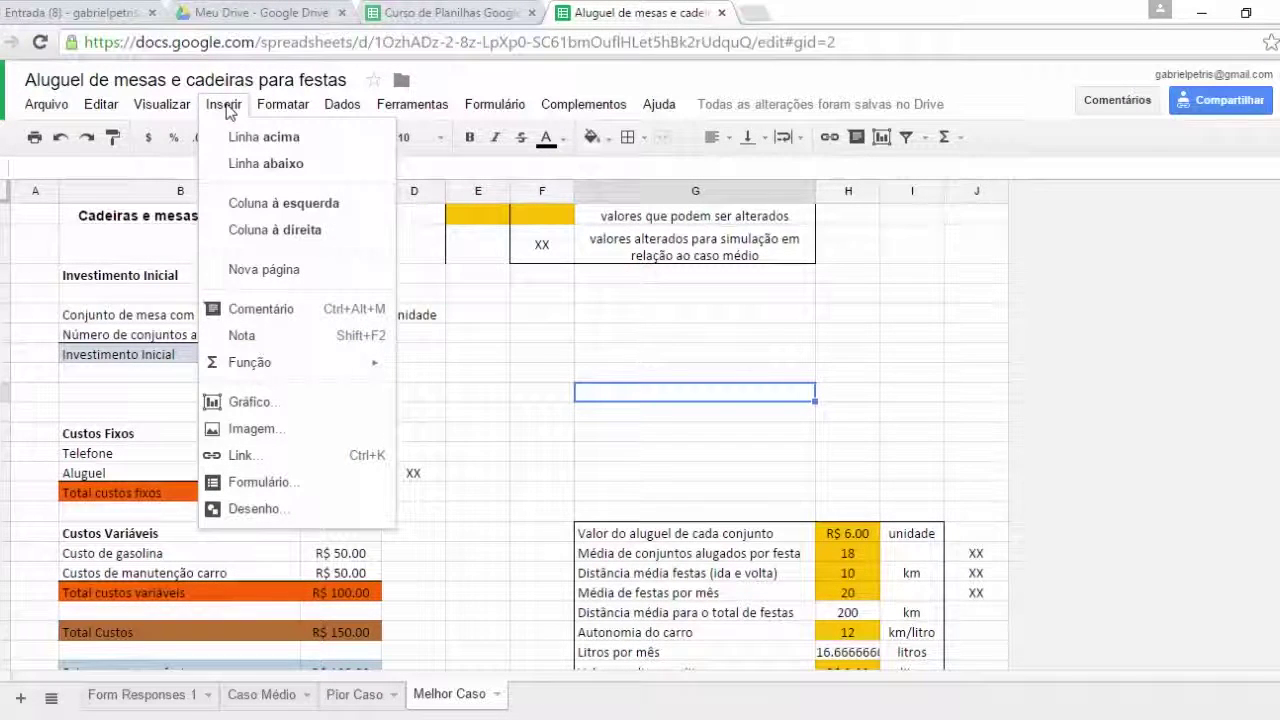
{"action": "left_click", "coordinate": [672, 458]}
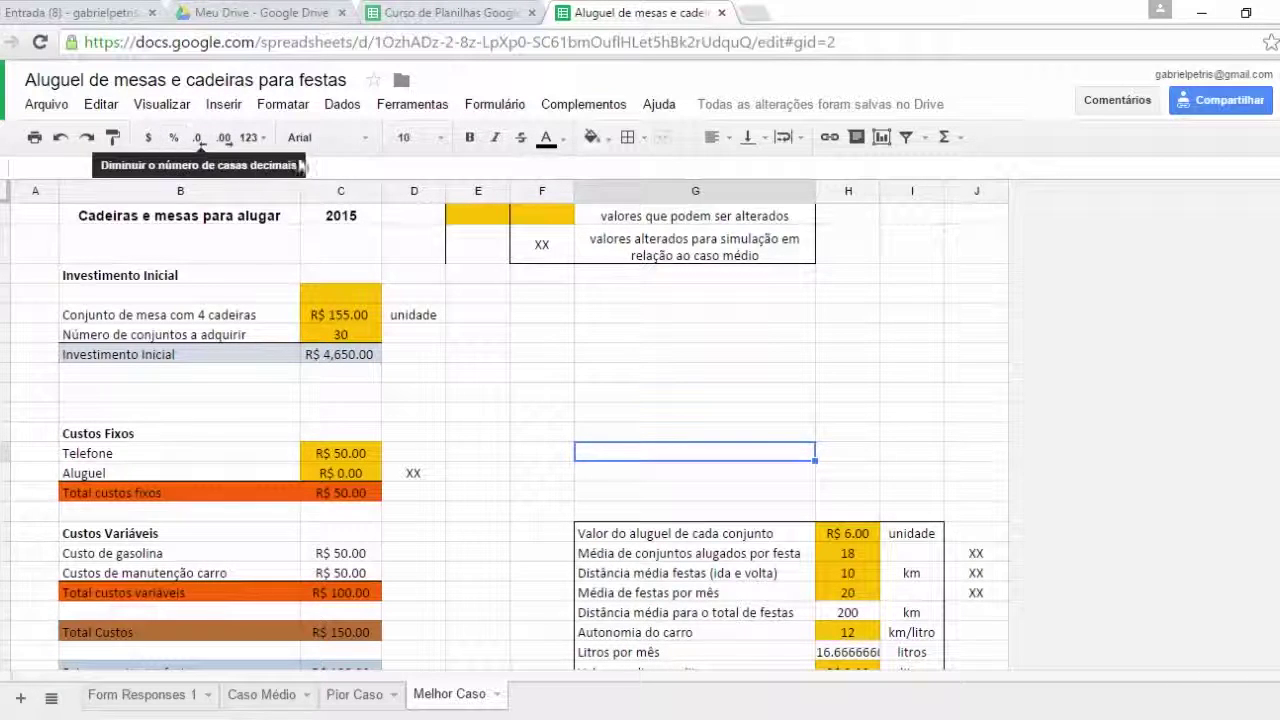
Undo the column insertion and the three row insertions in the Melhor Caso sheet
{"action": "left_click", "coordinate": [62, 140]}
{"action": "left_click", "coordinate": [63, 142]}
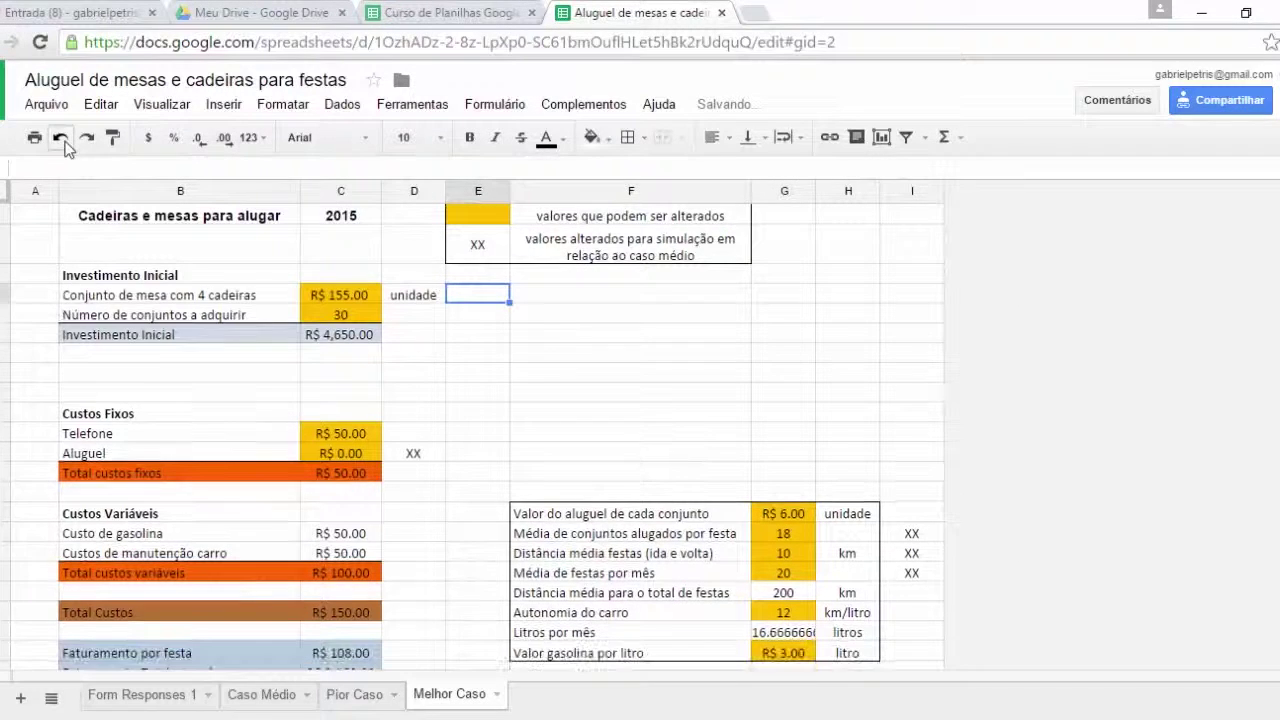
{"action": "left_click", "coordinate": [62, 140]}
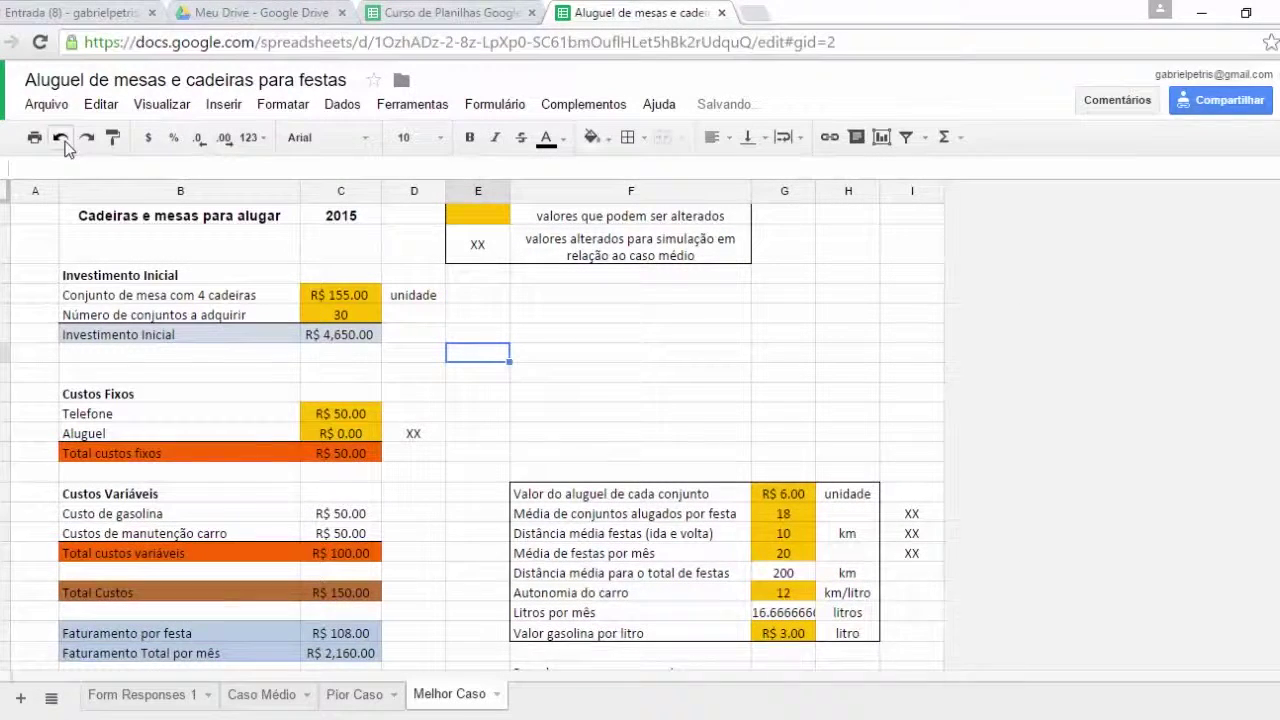
{"action": "left_click", "coordinate": [62, 140]}
{"action": "left_click", "coordinate": [742, 377]}
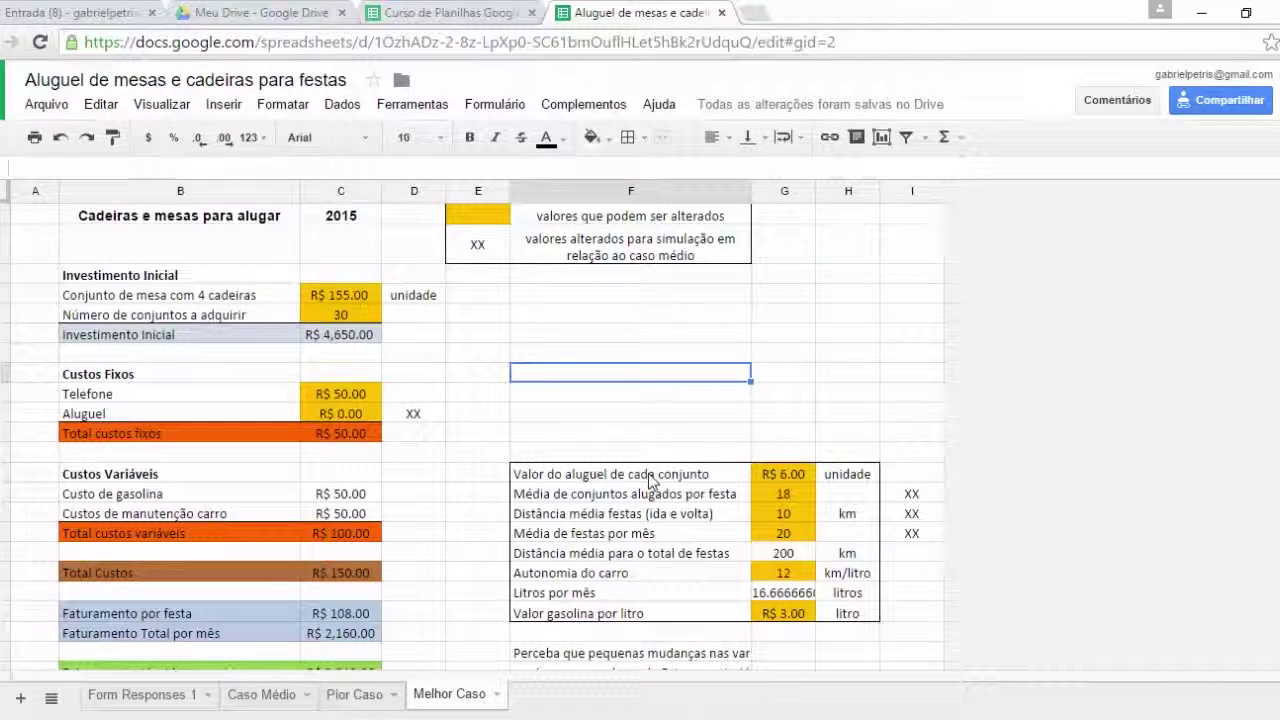
Add the comment "Esse valor é uma média de mercado." to the value cell of "Valor do aluguel de cada conjunto"
{"action": "left_click", "coordinate": [787, 486]}
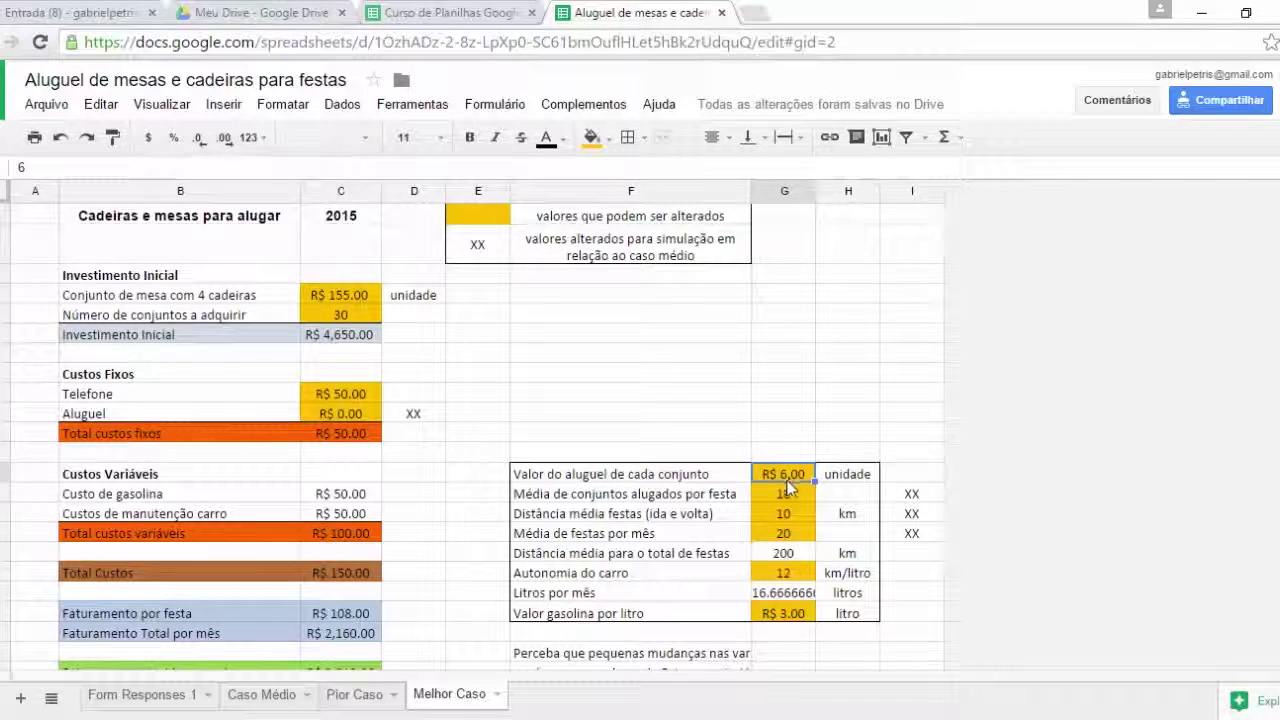
{"action": "left_click", "coordinate": [213, 108]}
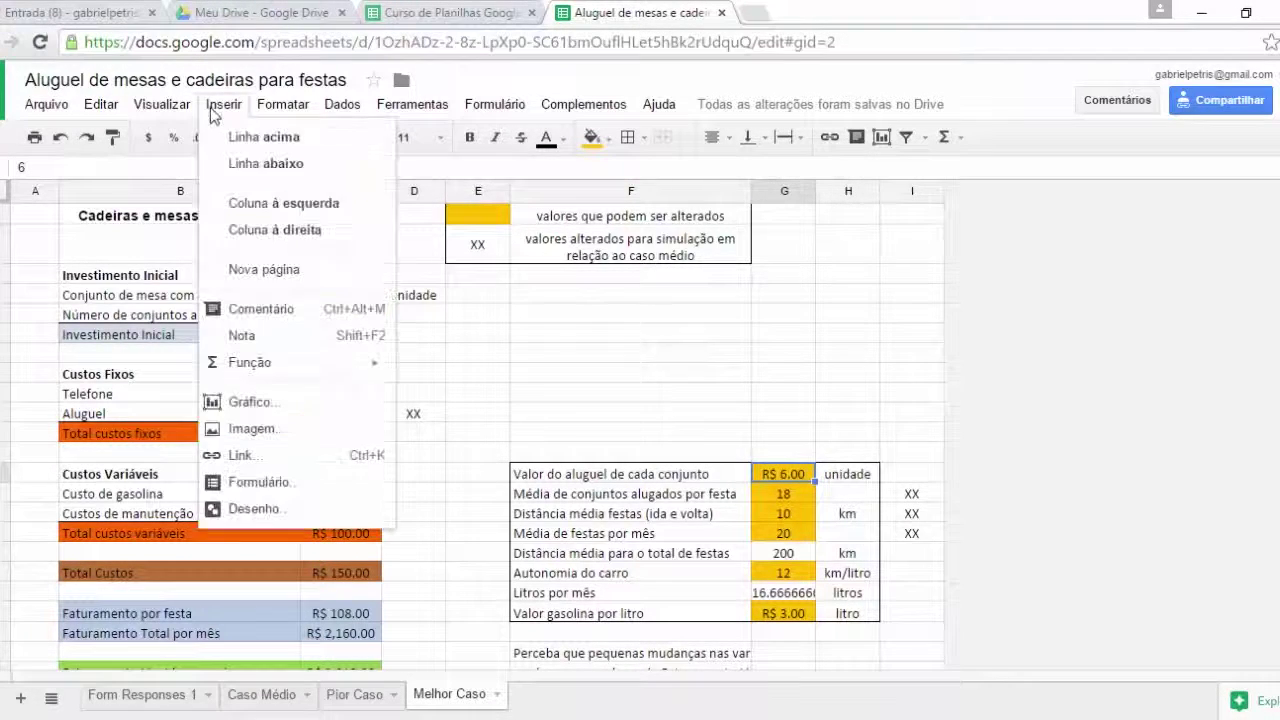
{"action": "left_click", "coordinate": [261, 308]}
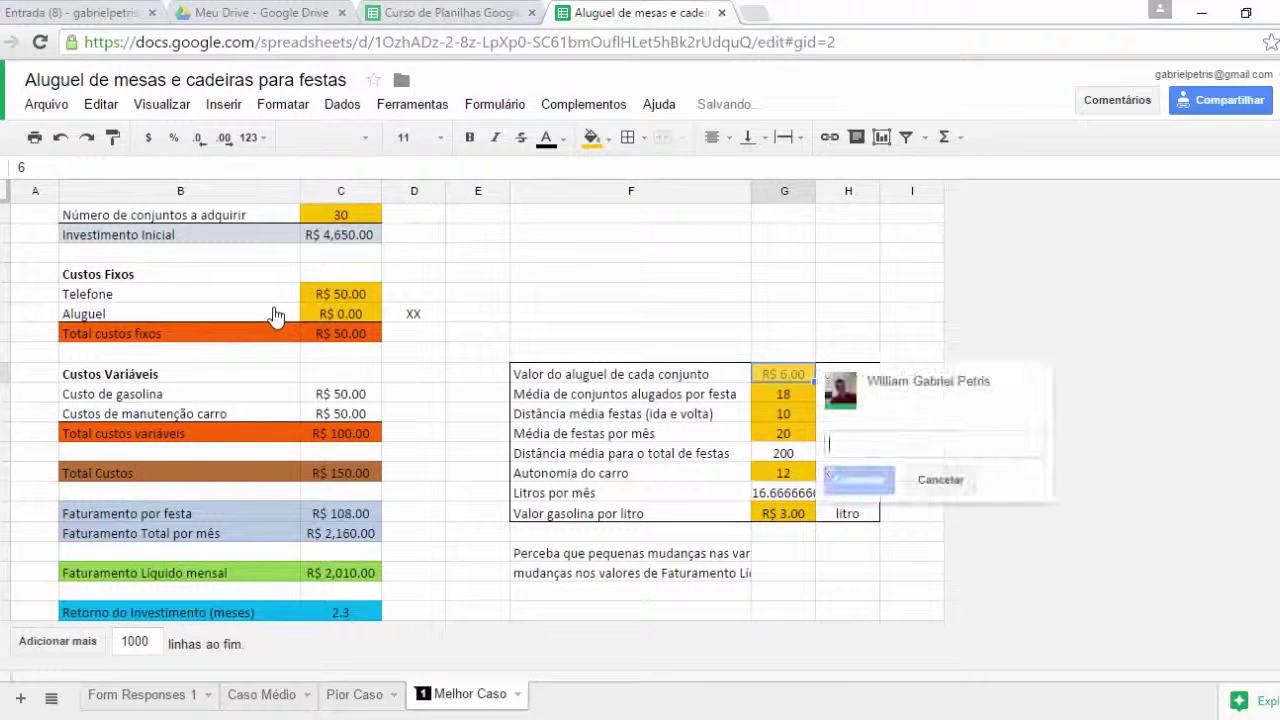
{"action": "type", "text": "Esse valor "}
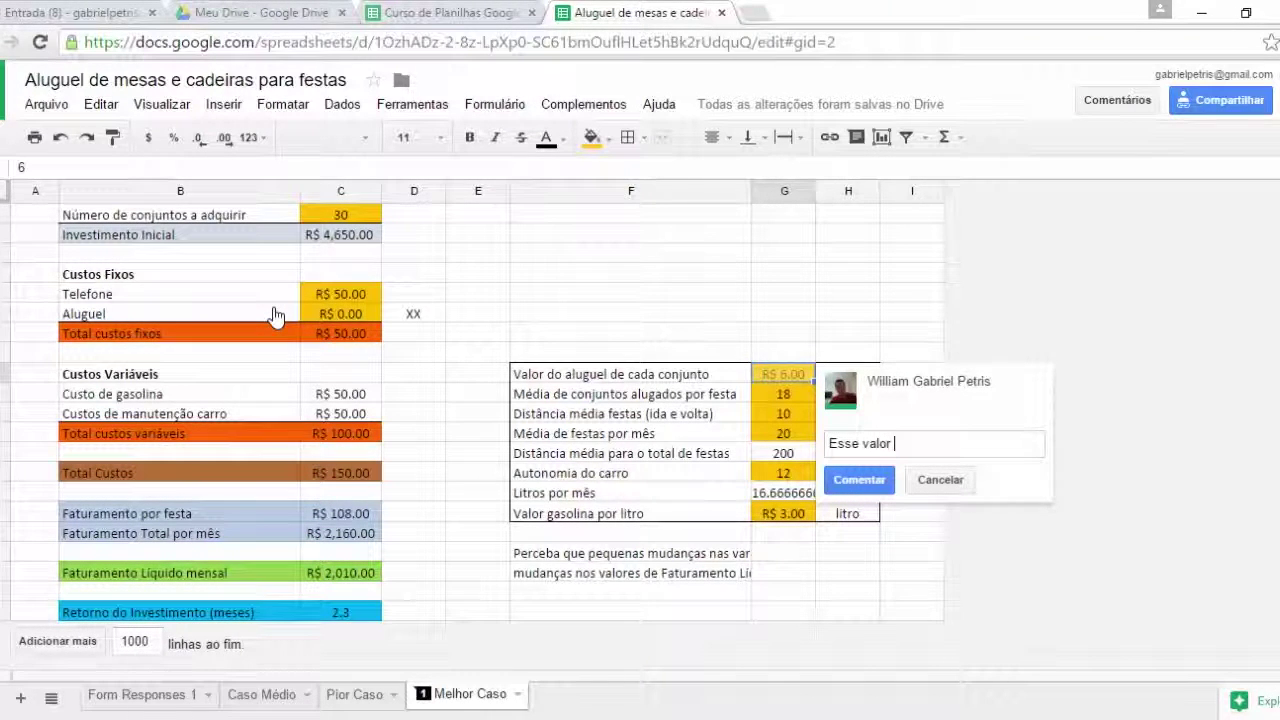
{"action": "type", "text": "é um "}
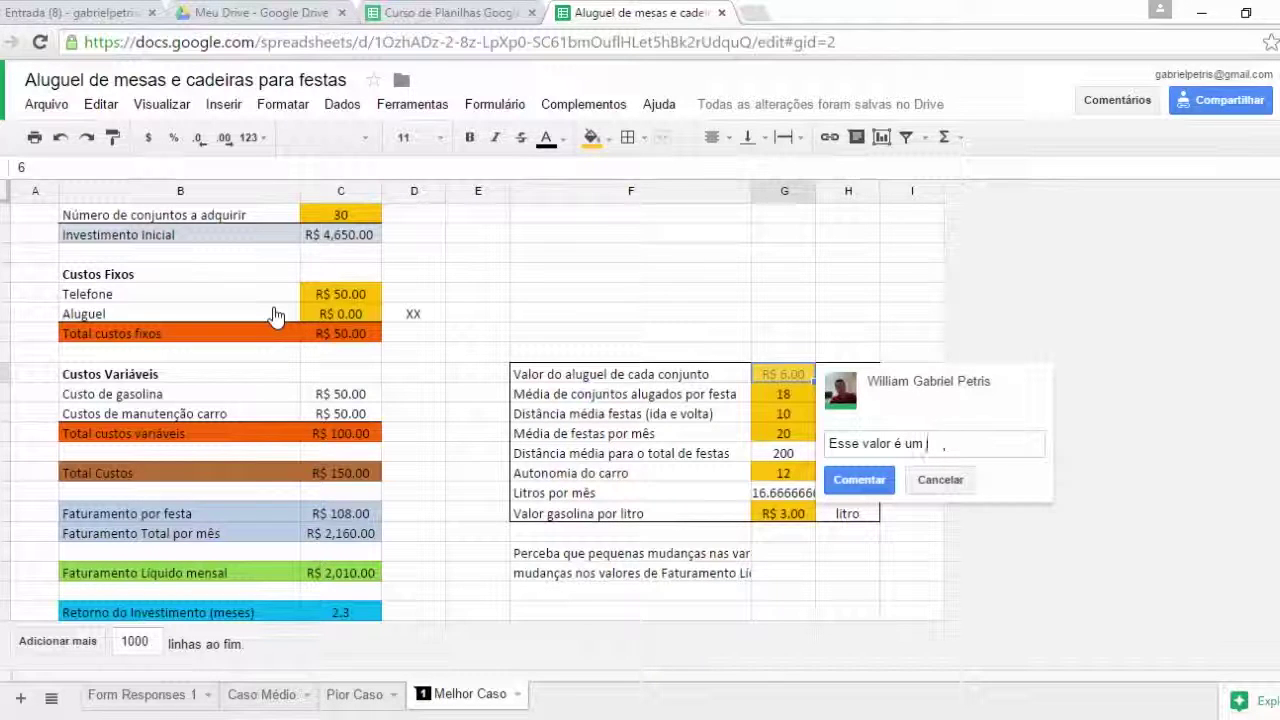
{"action": "type", "text": "a média de mercado"}
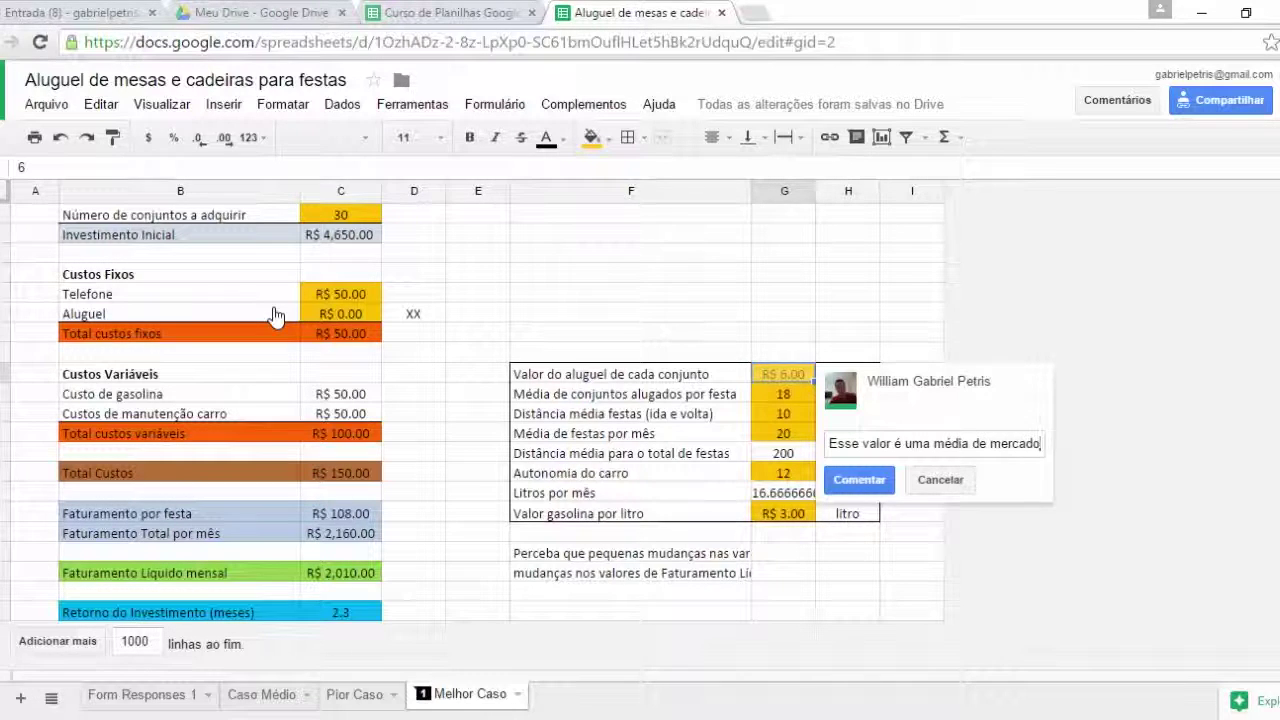
{"action": "type", "text": "."}
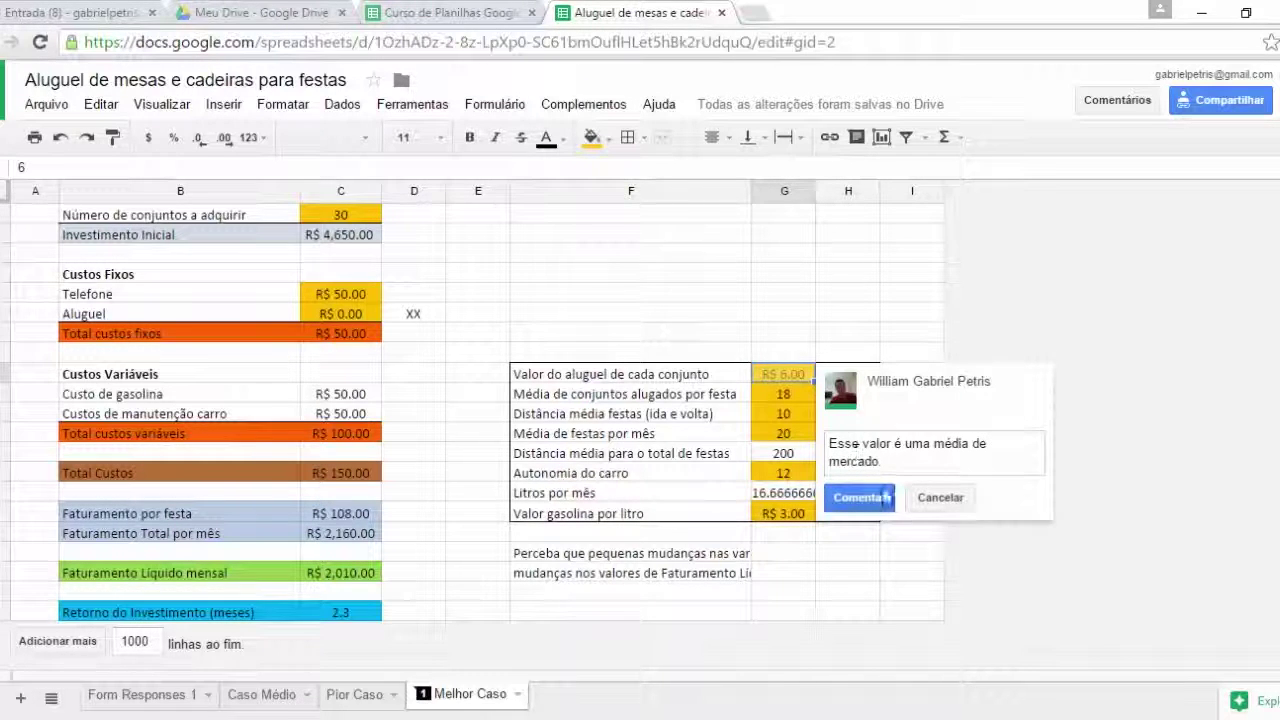
{"action": "left_click", "coordinate": [887, 493]}
Attach the note "Autonomia média de um veículo 1.0" to the "Autonomia do carro" value cell and preview it
{"action": "scroll", "coordinate": [1086, 368], "scroll_direction": "up", "scroll_amount": 2}
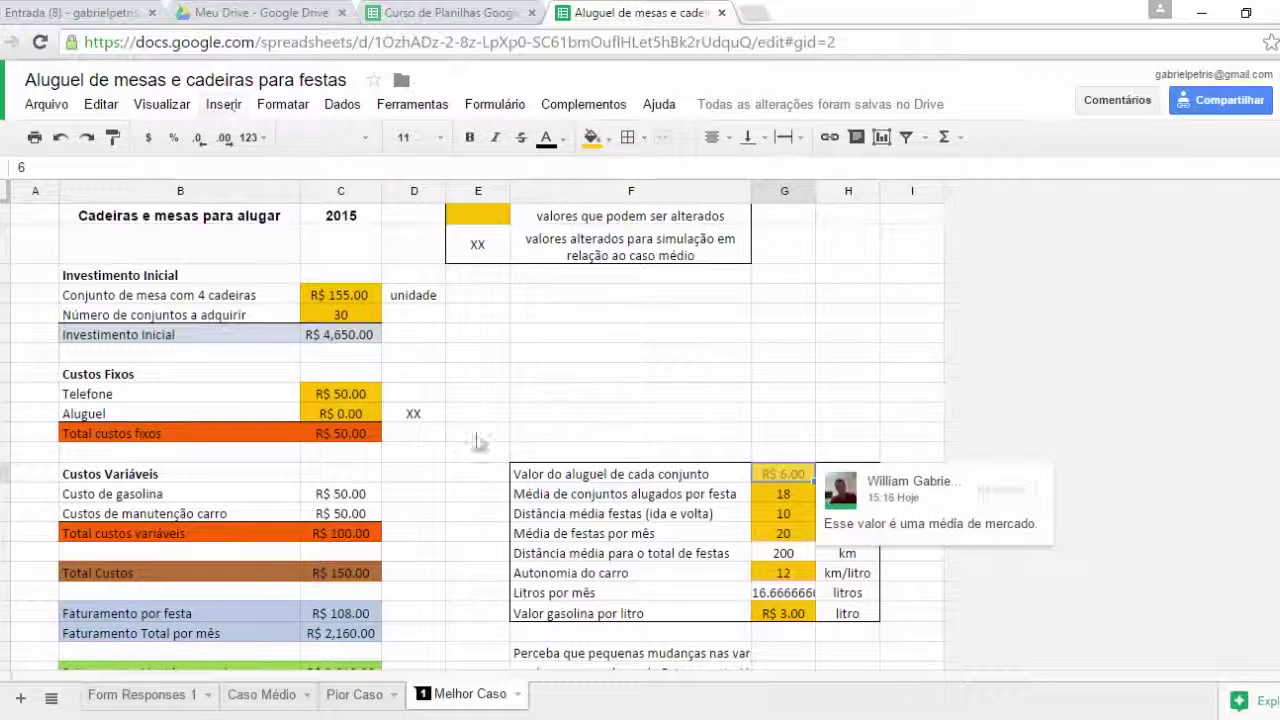
{"action": "scroll", "coordinate": [466, 530], "scroll_direction": "down", "scroll_amount": 3}
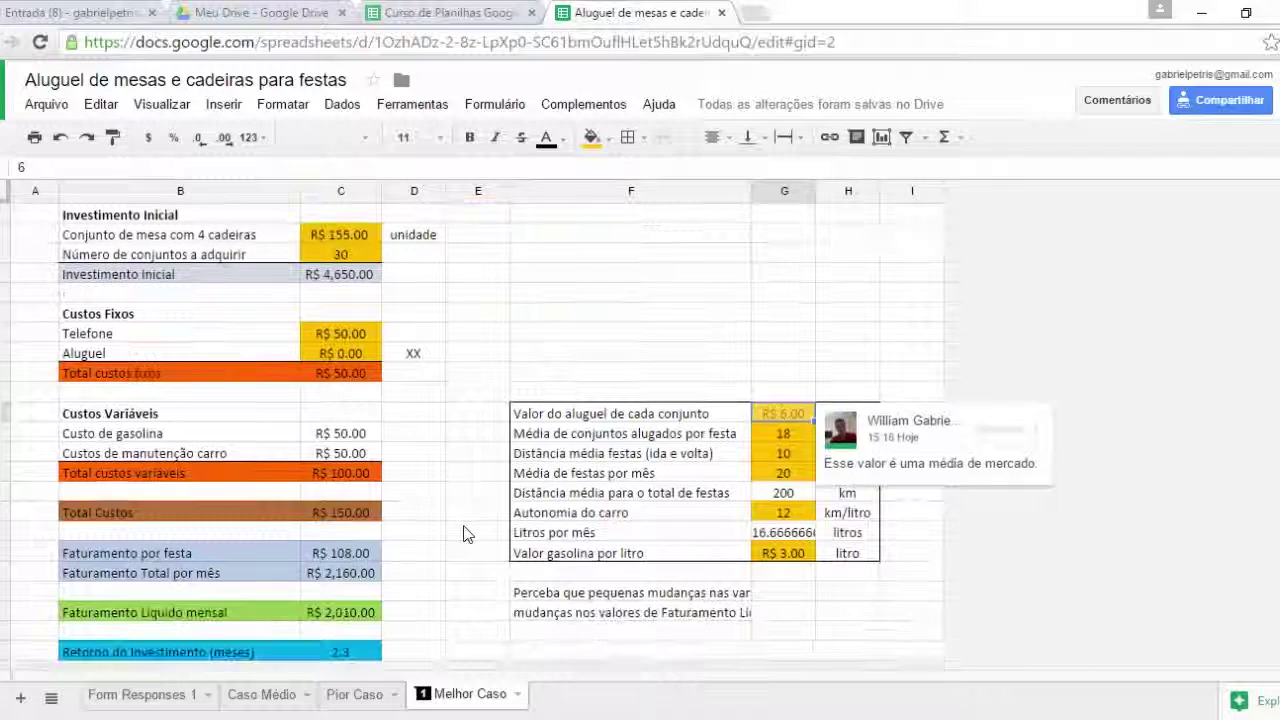
{"action": "left_click", "coordinate": [762, 465]}
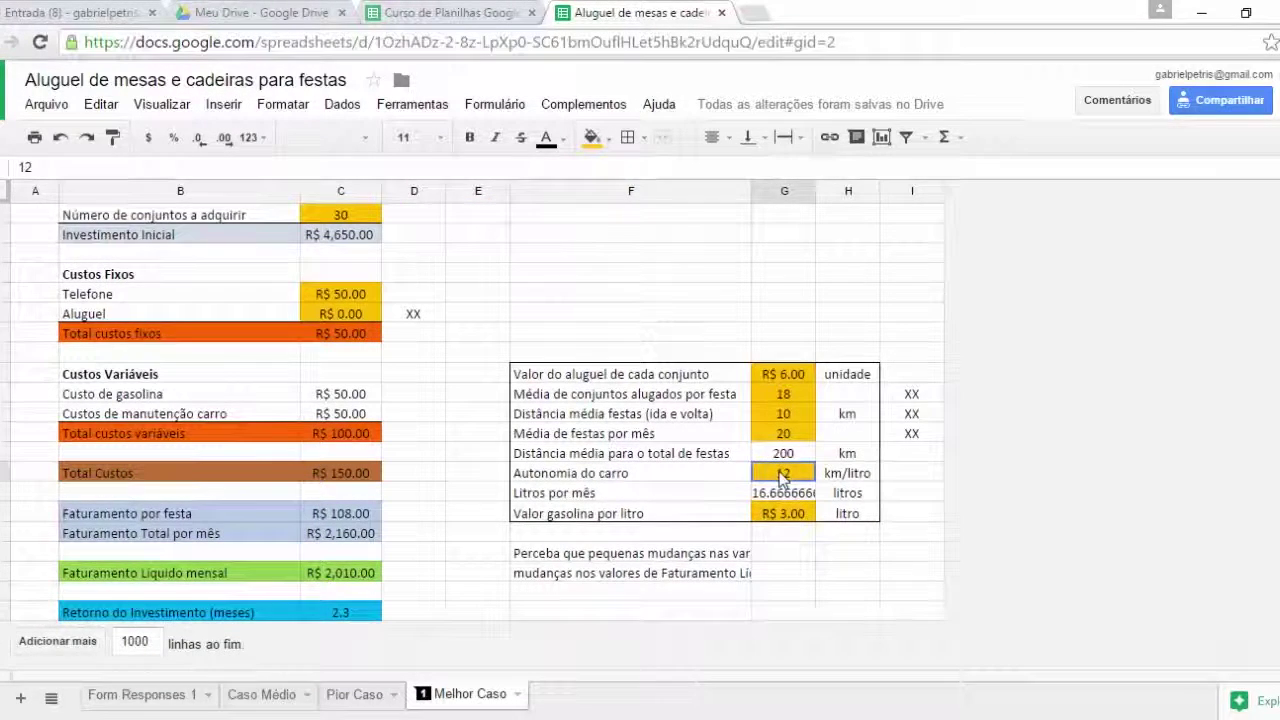
{"action": "left_click", "coordinate": [222, 105]}
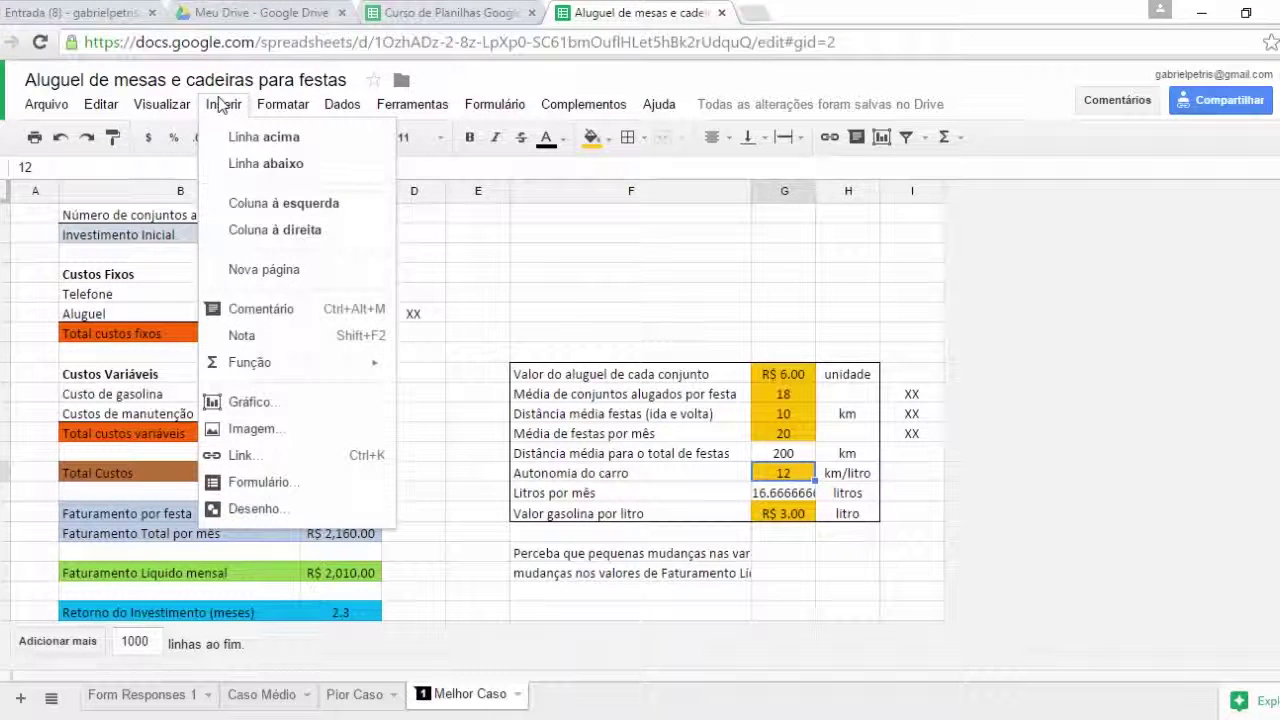
{"action": "left_click", "coordinate": [255, 335]}
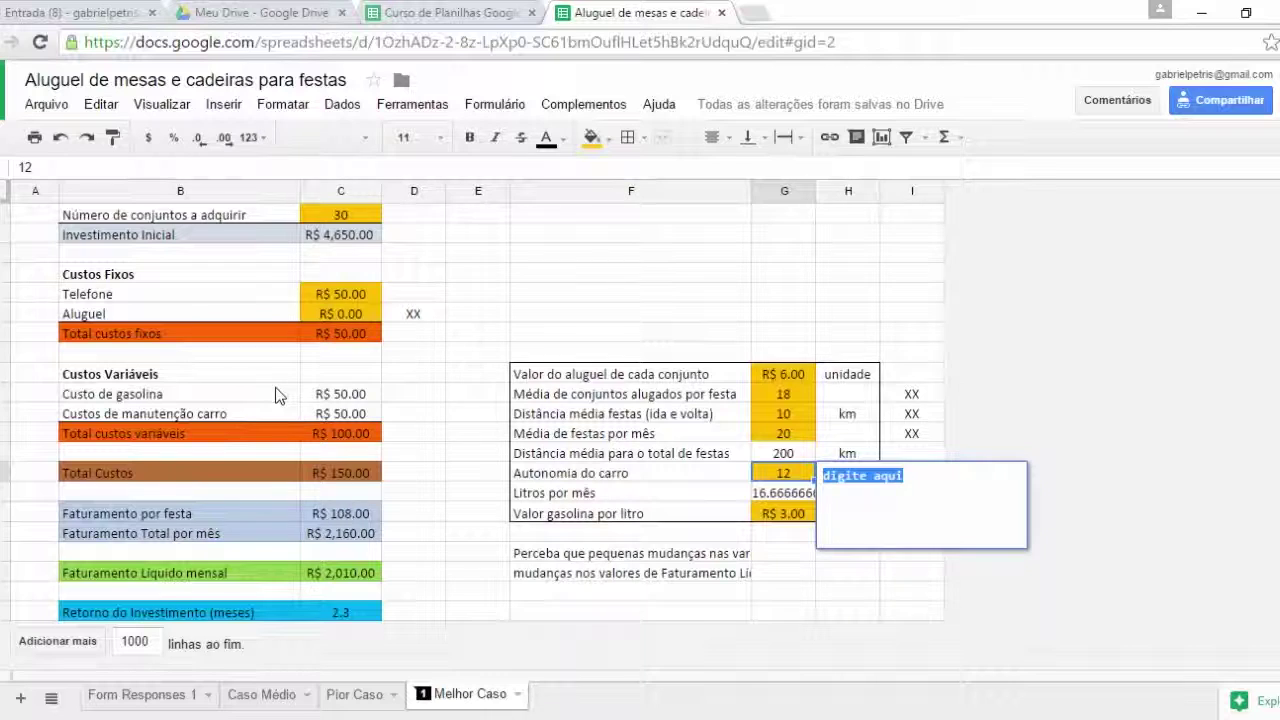
{"action": "type", "text": "Autonomia média de"}
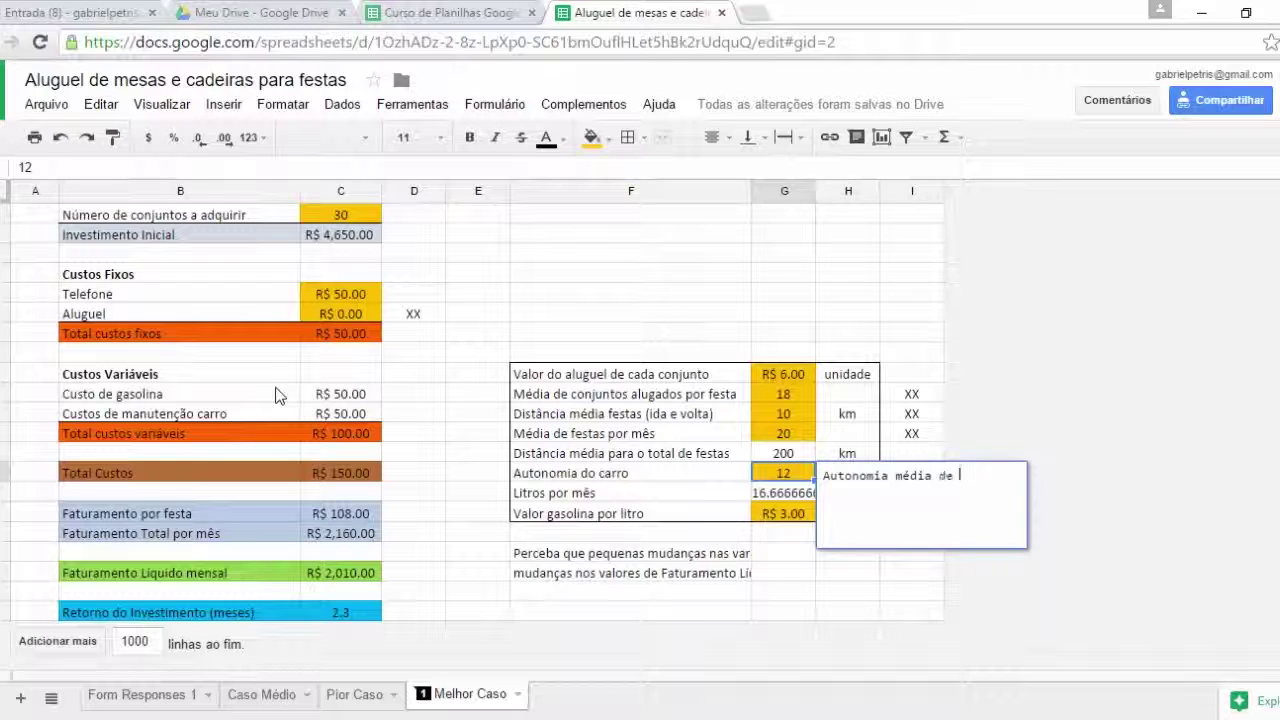
{"action": "type", "text": "um veículo 1.0"}
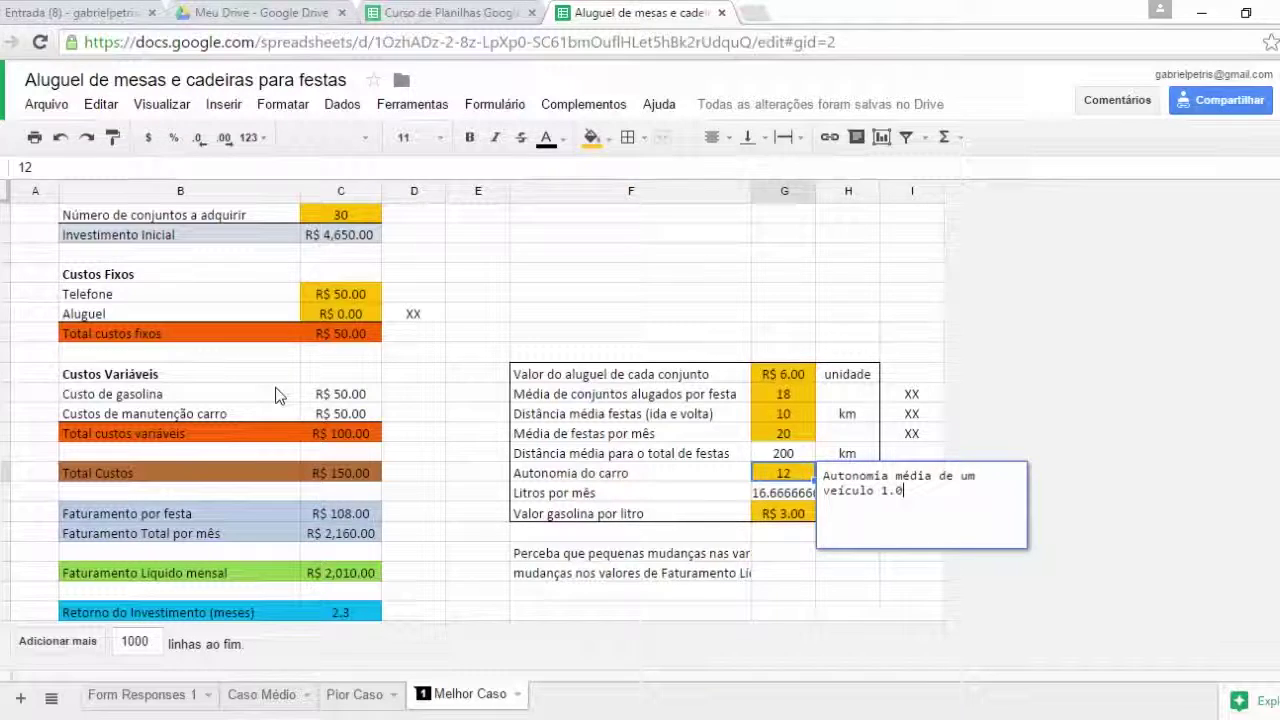
{"action": "left_click", "coordinate": [1028, 327]}
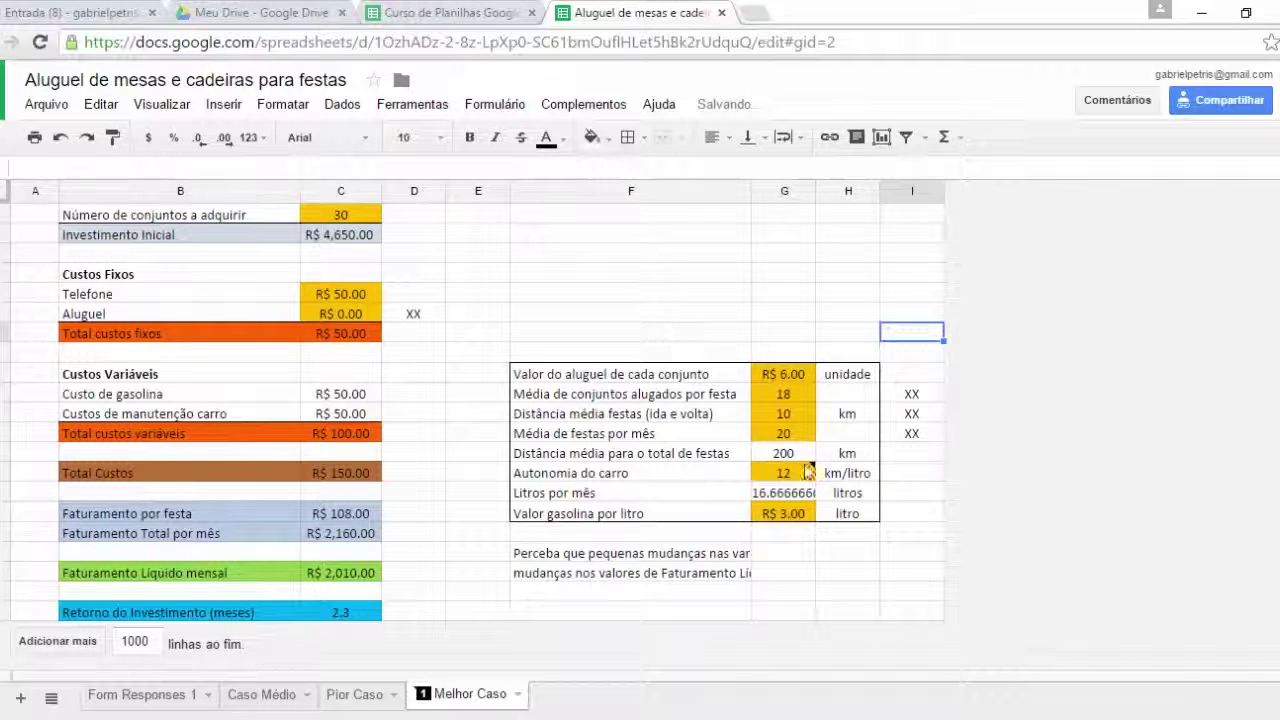
{"action": "mouse_move", "coordinate": [803, 475]}
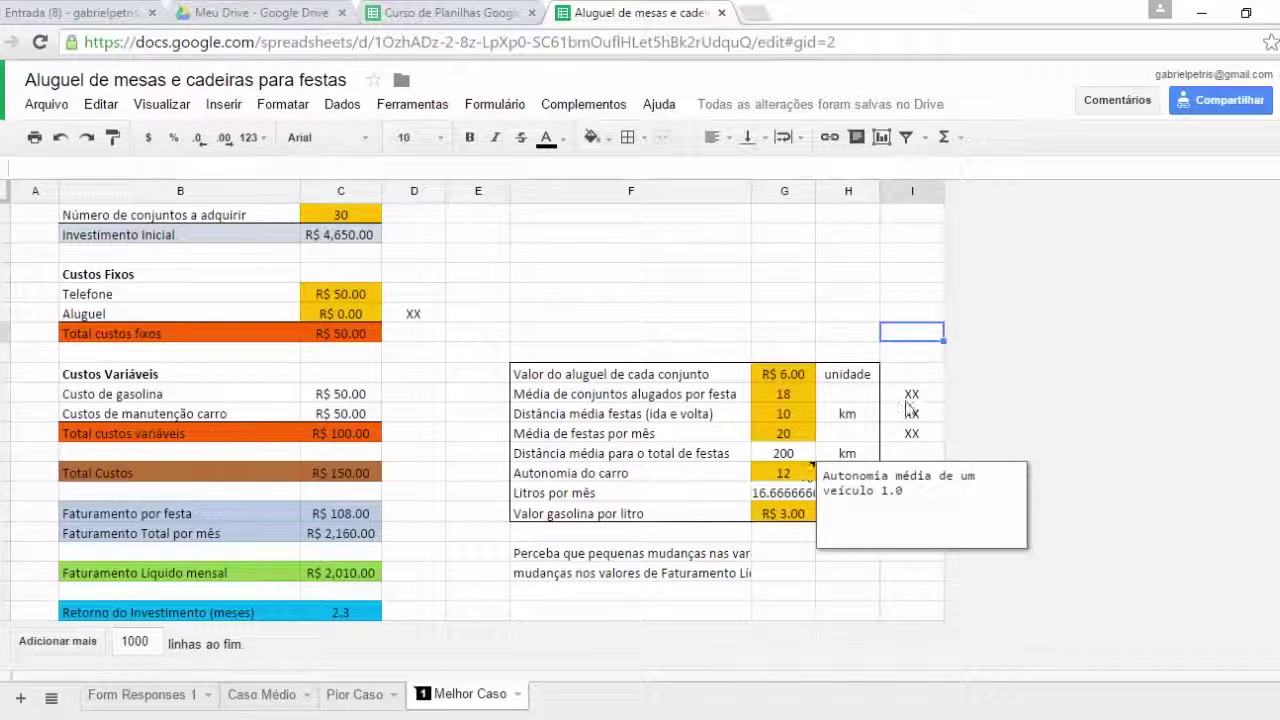
{"action": "scroll", "coordinate": [1083, 313], "scroll_direction": "up", "scroll_amount": 2}
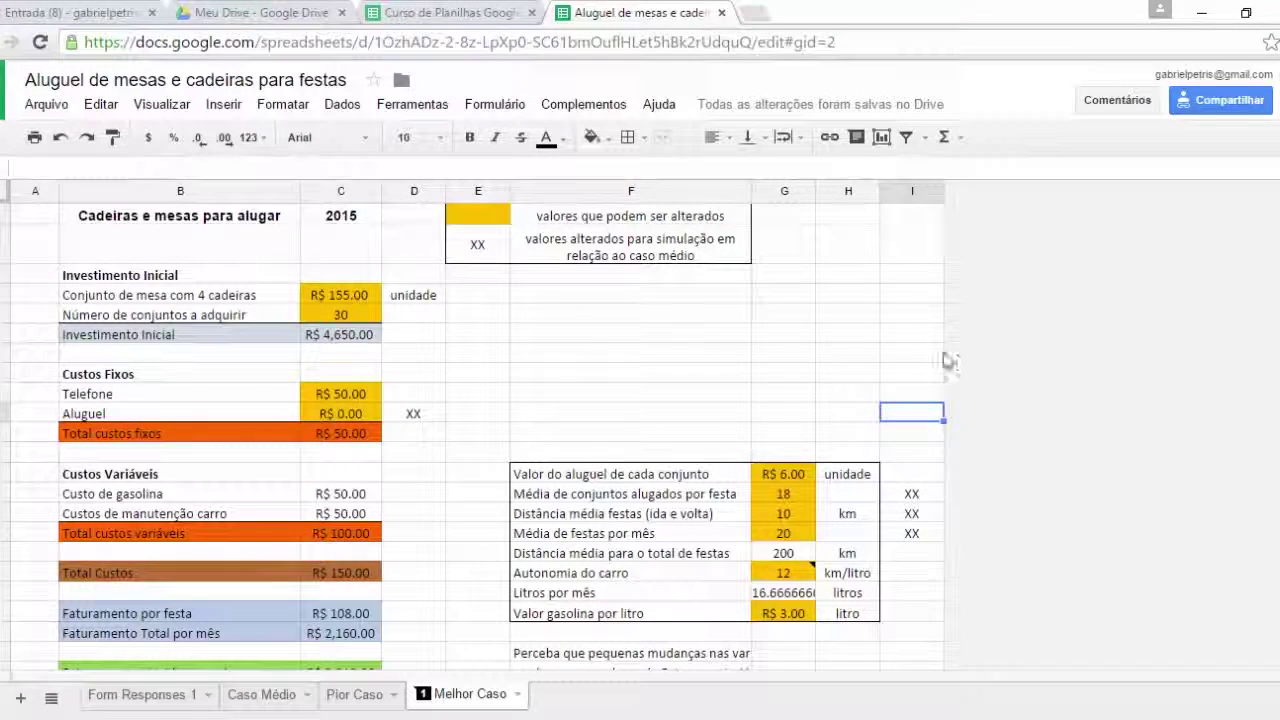
{"action": "left_click", "coordinate": [222, 104]}
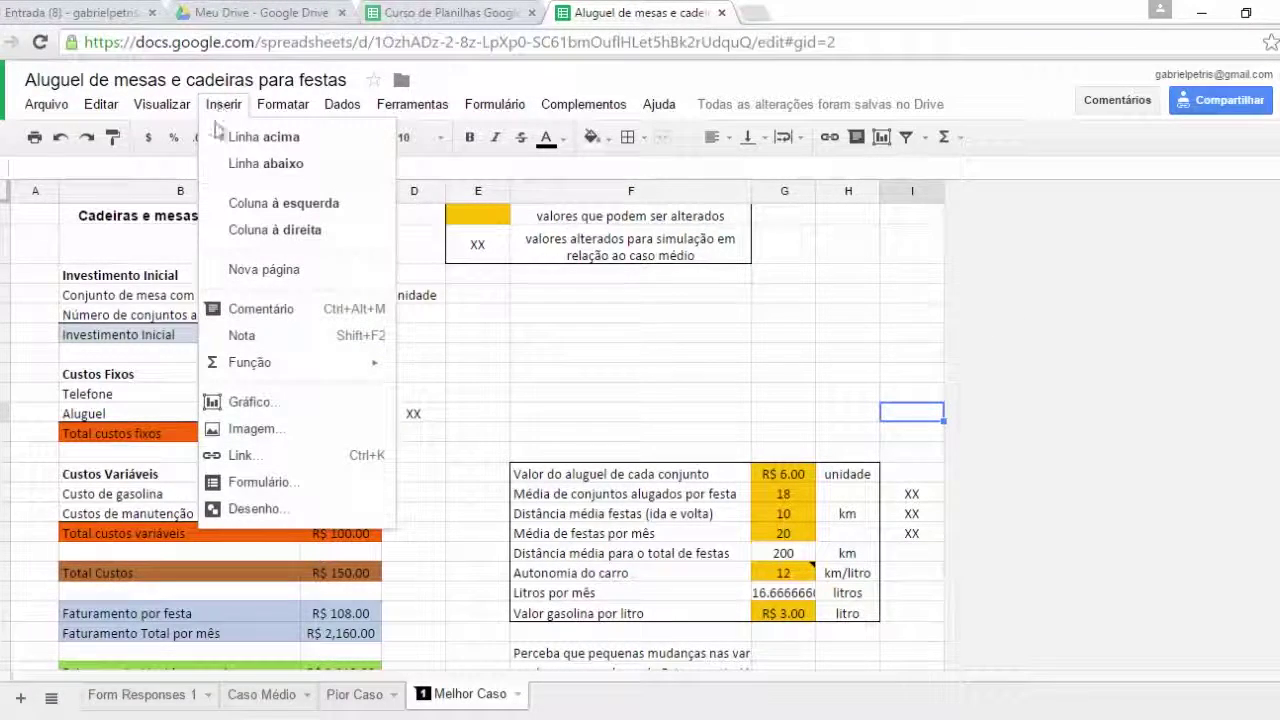
{"action": "mouse_move", "coordinate": [272, 370]}
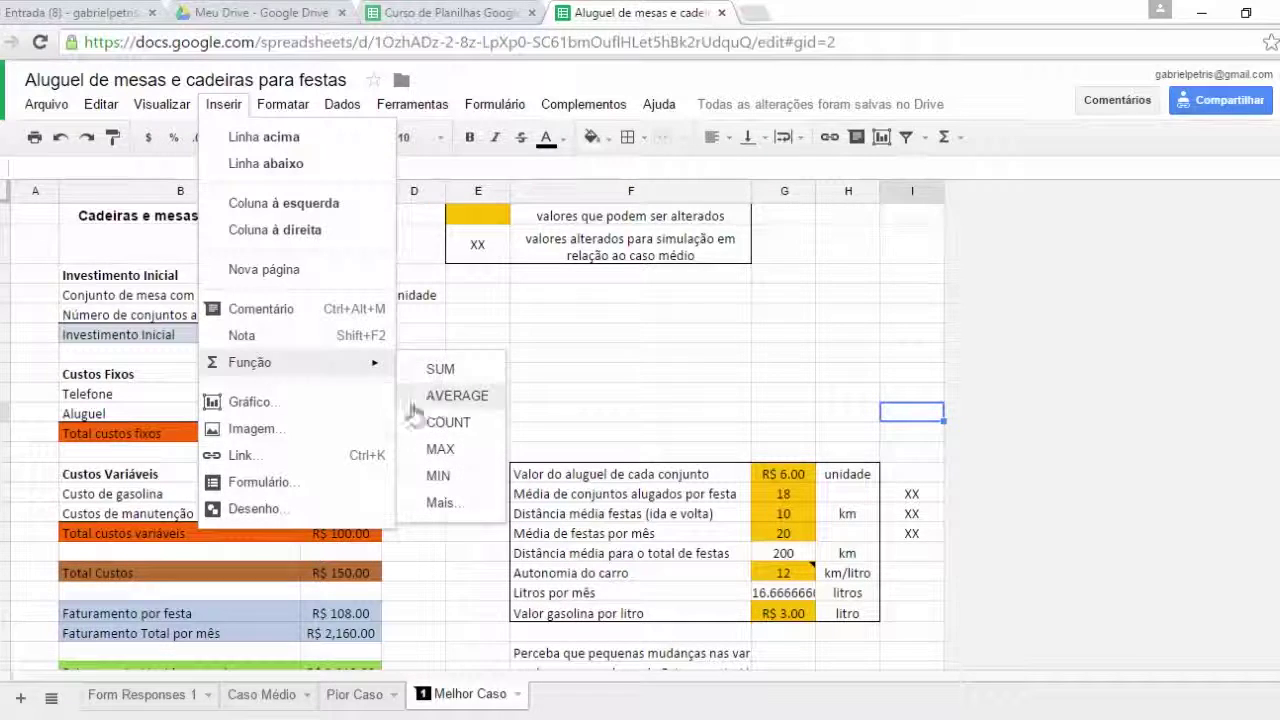
{"action": "left_click", "coordinate": [547, 345]}
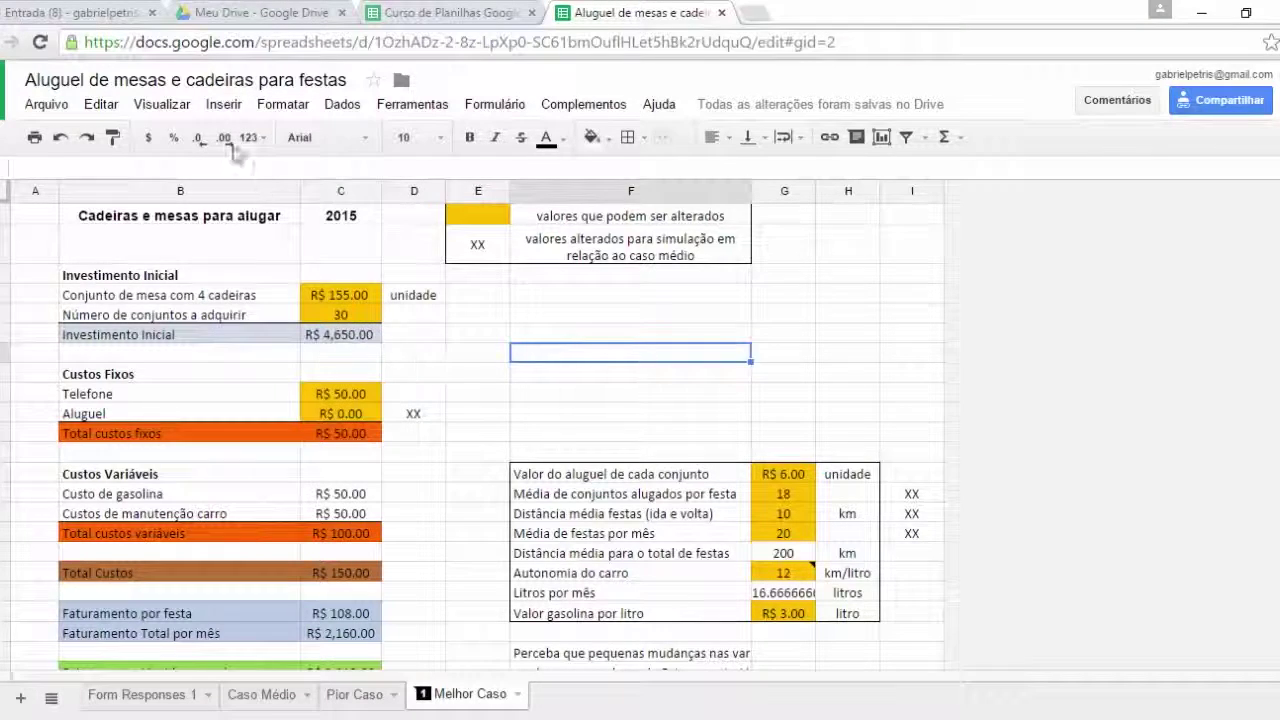
Insert the IFES-LOGO image from Meu Drive and place it in the empty area between the colour legend and the rental values table
{"action": "left_click", "coordinate": [224, 104]}
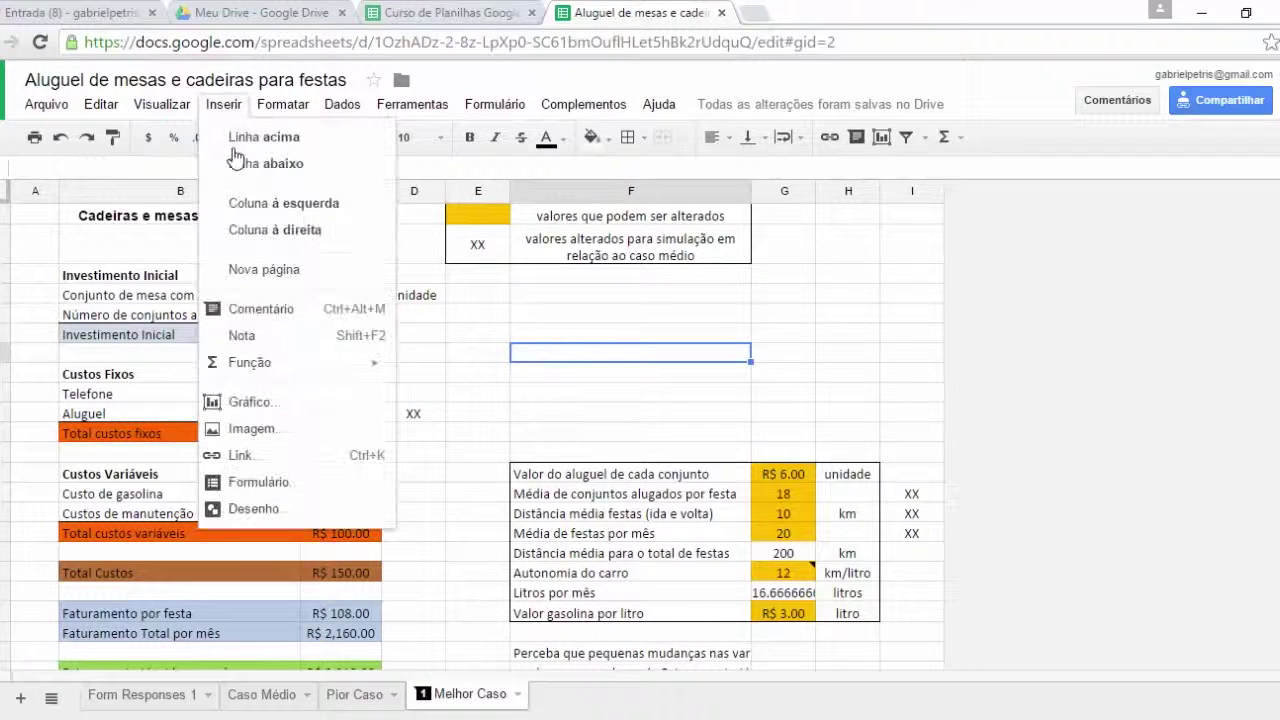
{"action": "left_click", "coordinate": [268, 428]}
{"action": "left_click", "coordinate": [350, 500]}
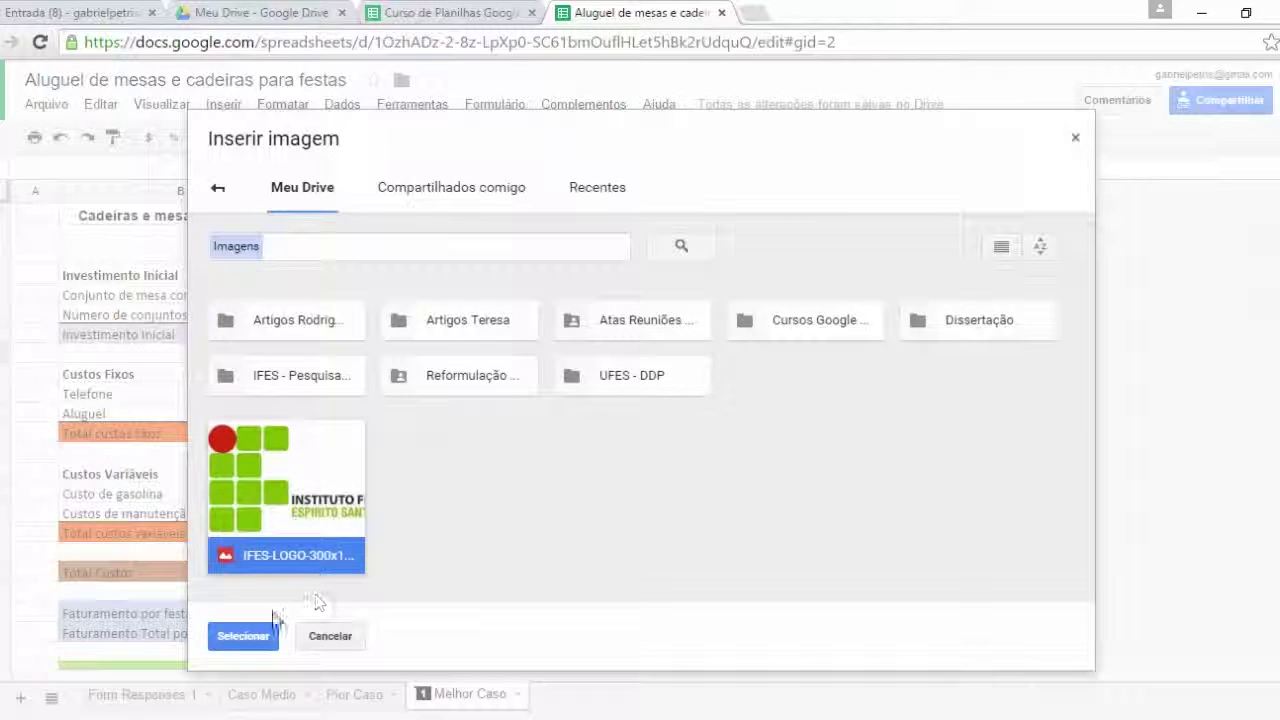
{"action": "left_click", "coordinate": [250, 638]}
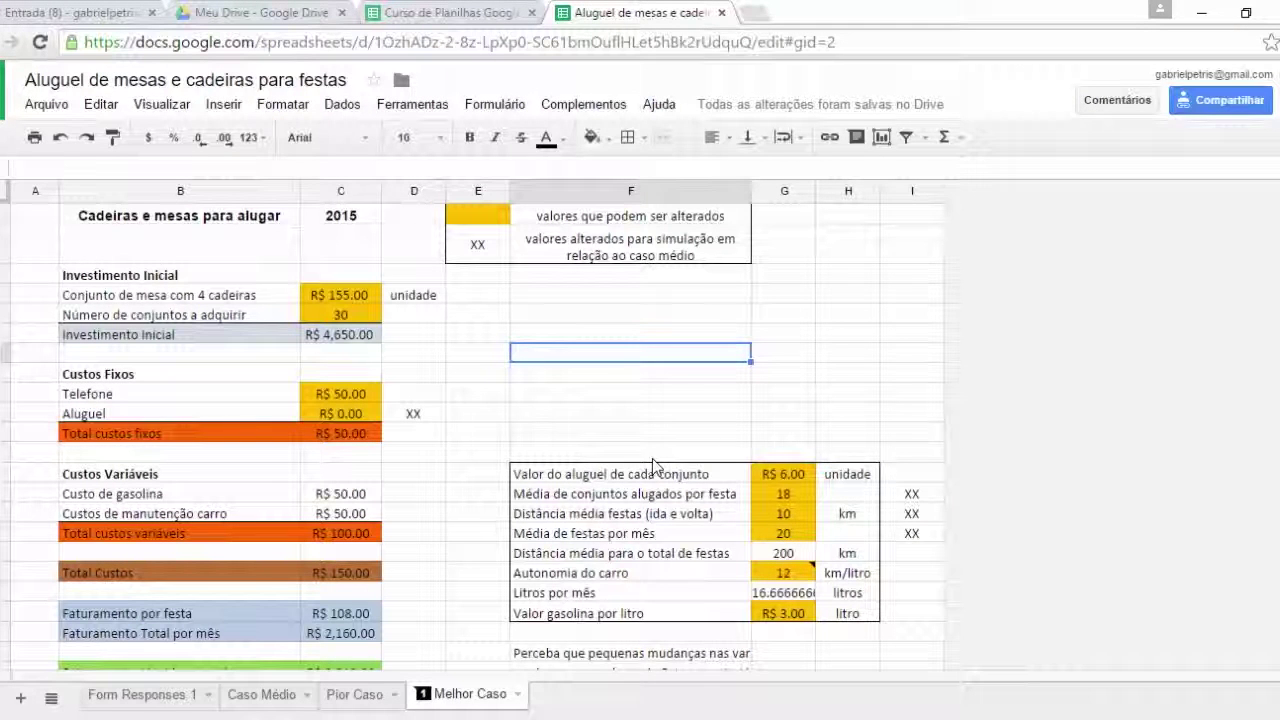
{"action": "left_click_drag", "start_coordinate": [652, 420], "coordinate": [619, 326]}
{"action": "left_click", "coordinate": [803, 393]}
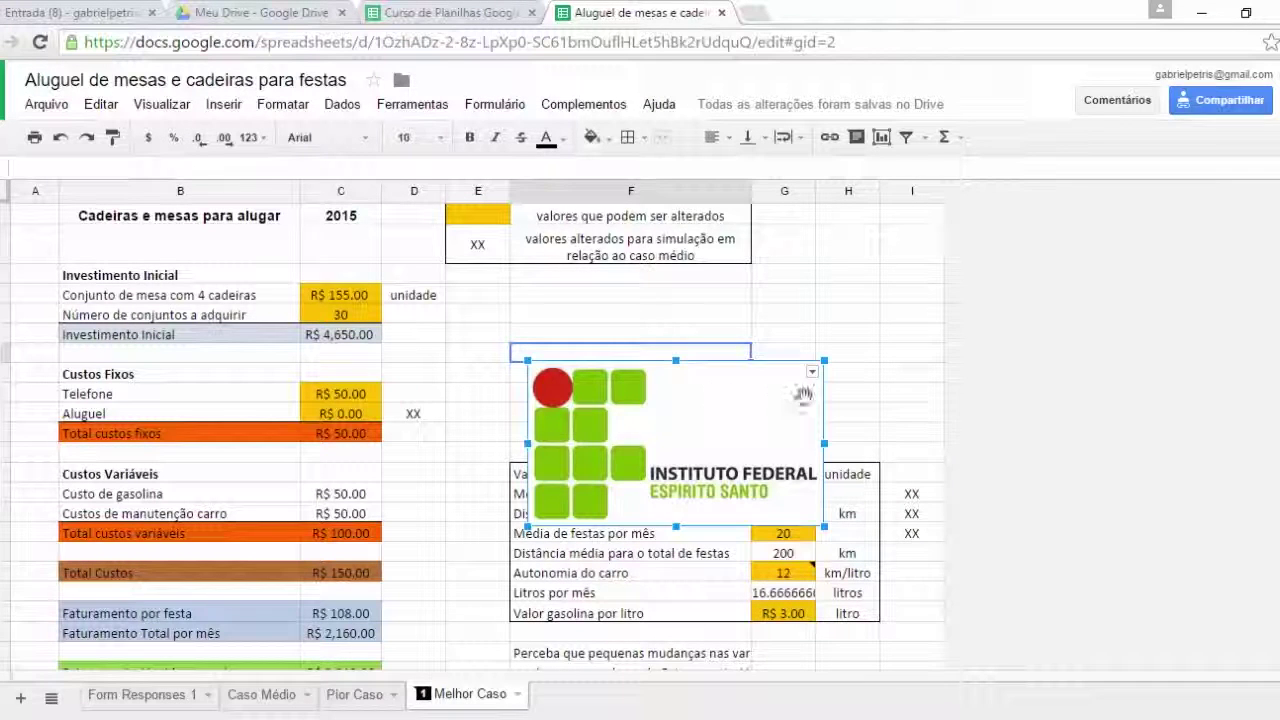
{"action": "left_click_drag", "start_coordinate": [718, 398], "coordinate": [696, 332]}
{"action": "left_click", "coordinate": [884, 357]}
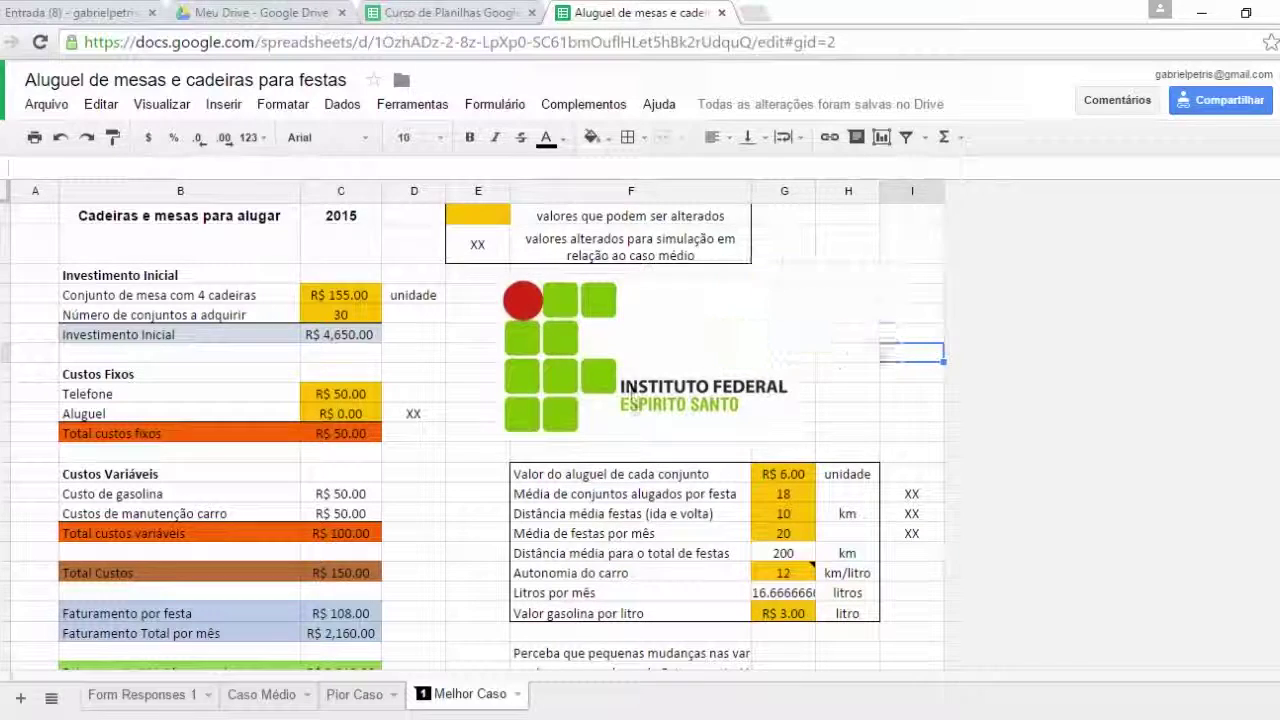
Shrink the logo proportionally and position it beside the colour legend, at the top of columns G to I
{"action": "left_click", "coordinate": [510, 422]}
{"action": "left_click_drag", "start_coordinate": [497, 437], "coordinate": [636, 362]}
{"action": "left_click_drag", "start_coordinate": [758, 307], "coordinate": [885, 240]}
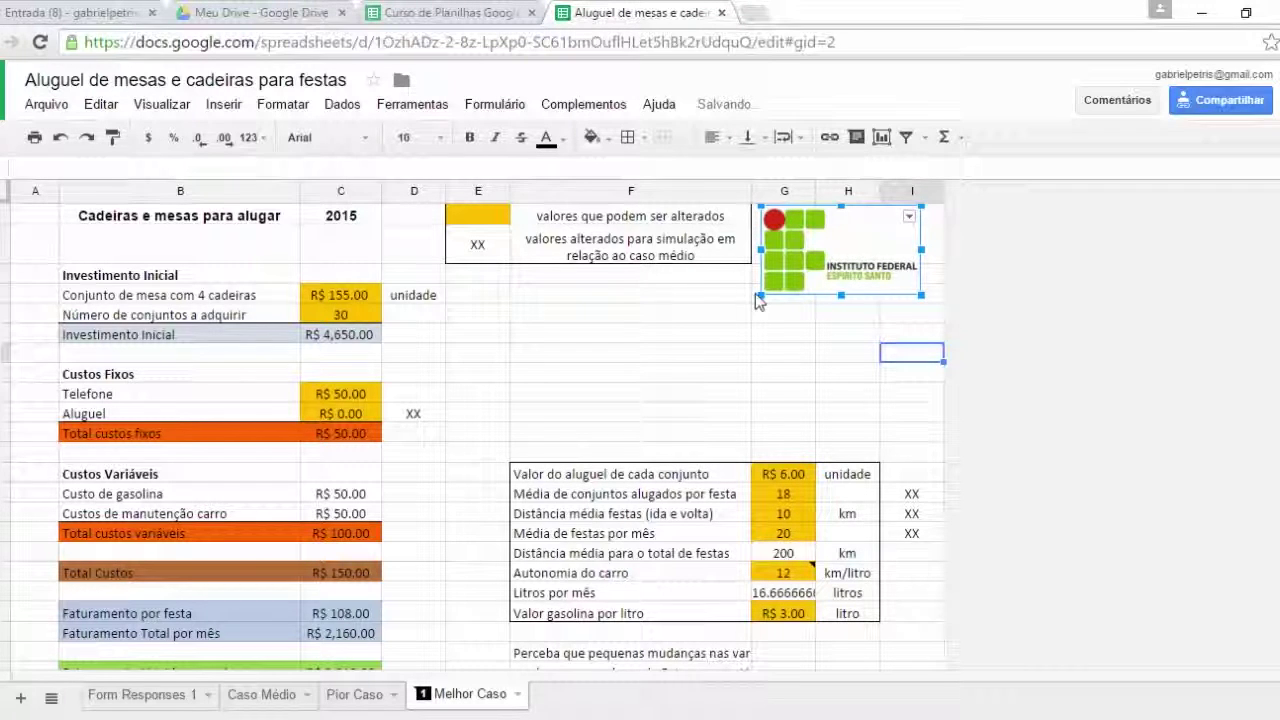
{"action": "left_click_drag", "start_coordinate": [758, 297], "coordinate": [790, 287]}
{"action": "left_click_drag", "start_coordinate": [850, 250], "coordinate": [828, 250]}
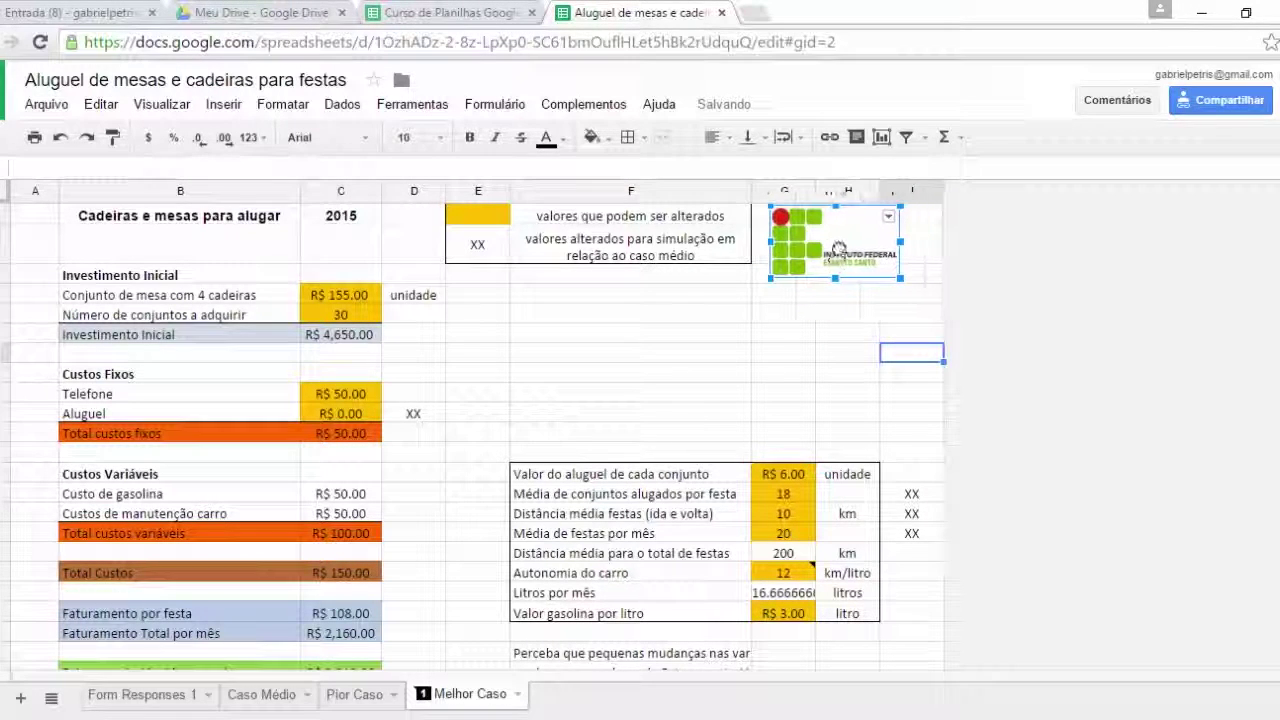
{"action": "left_click", "coordinate": [838, 357]}
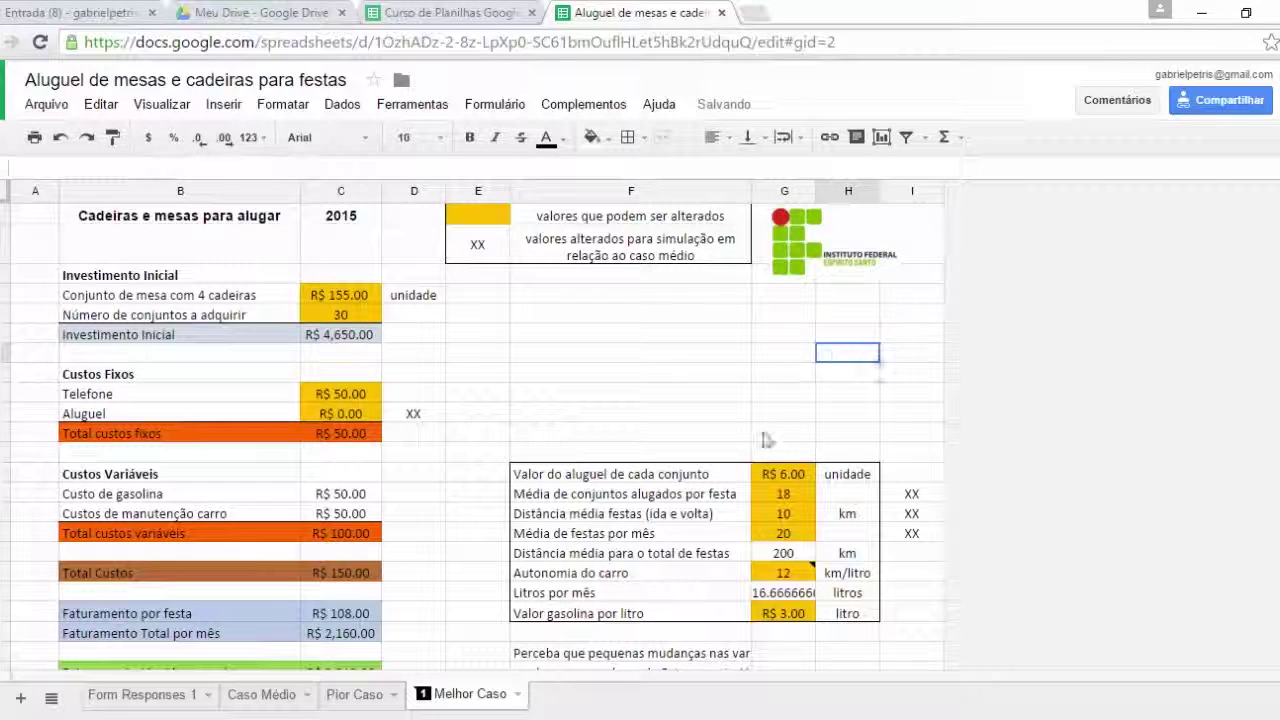
{"action": "left_click", "coordinate": [224, 104]}
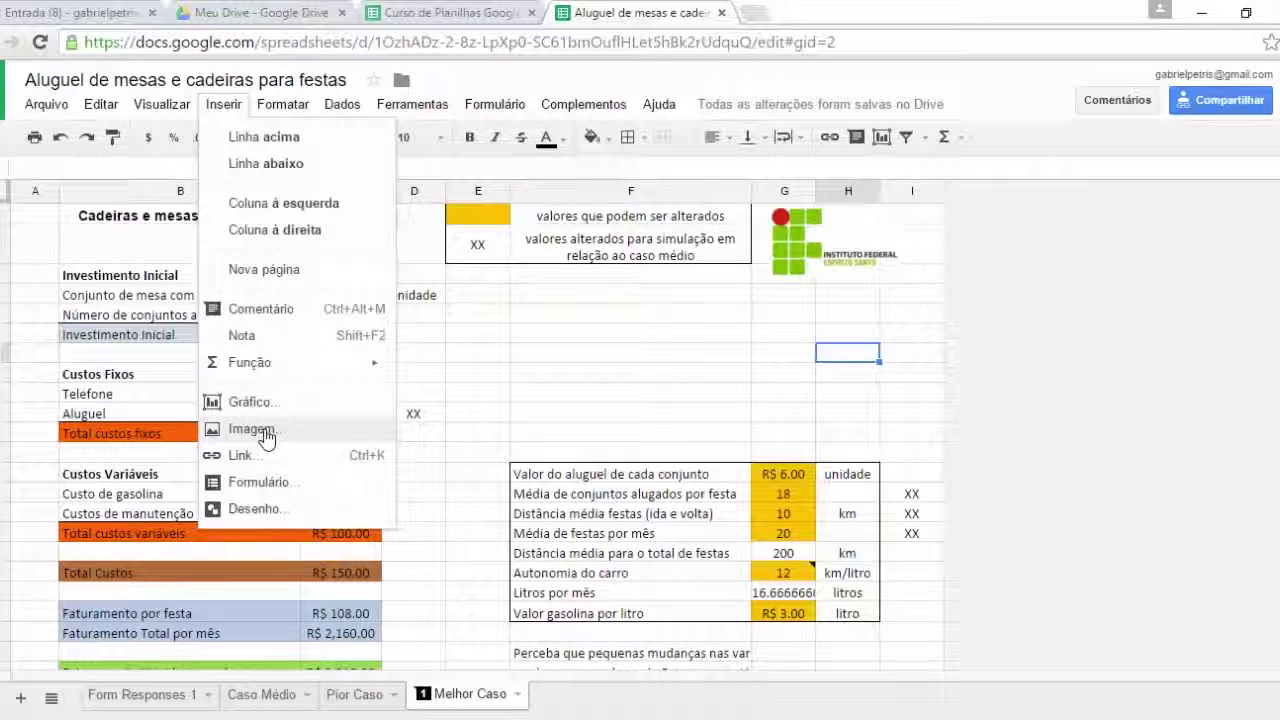
{"action": "left_click", "coordinate": [662, 336]}
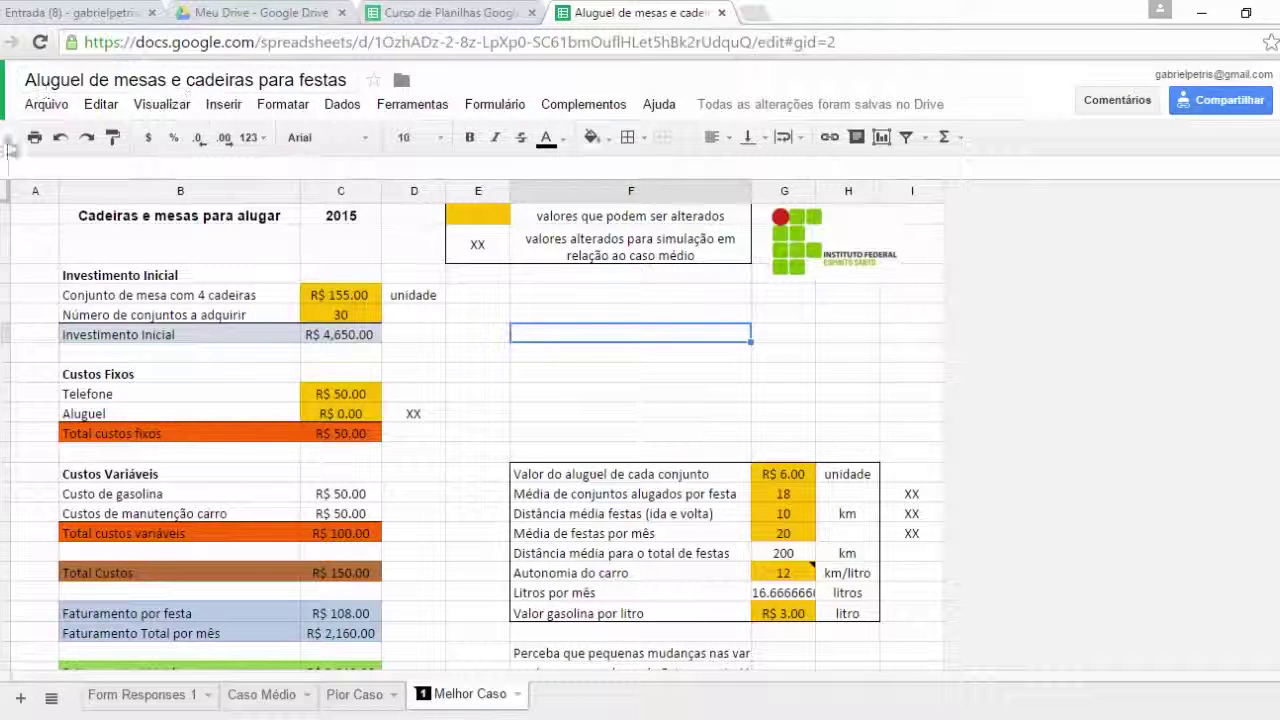
Open the Exercício spreadsheet from Meu Drive
{"action": "left_click", "coordinate": [46, 104]}
{"action": "left_click", "coordinate": [82, 210]}
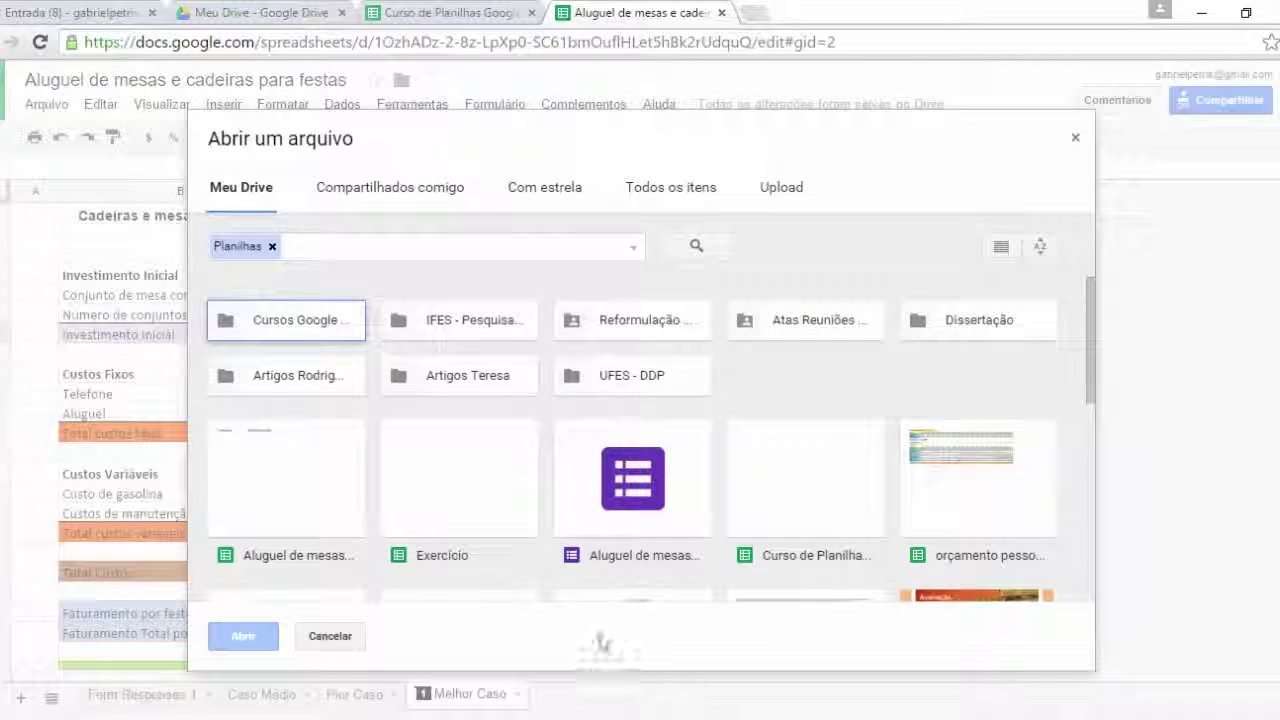
{"action": "double_click", "coordinate": [466, 495]}
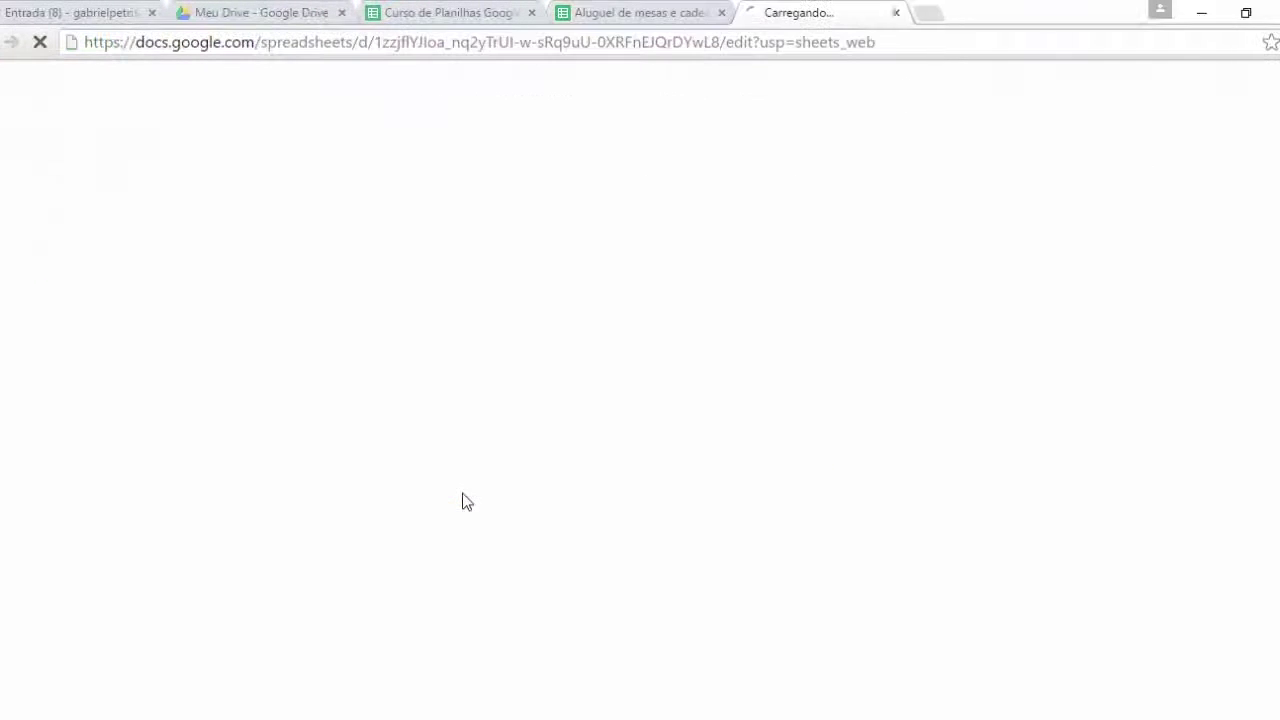